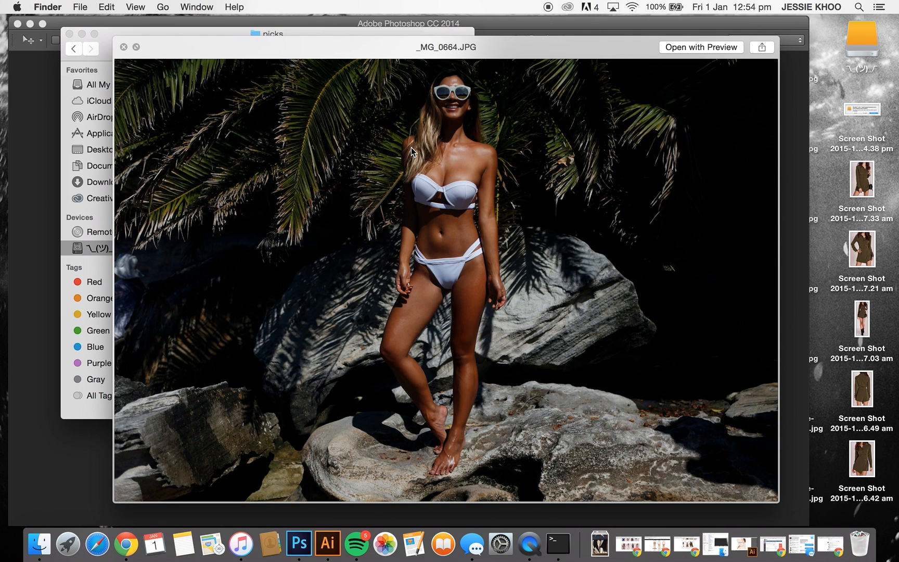
# - Look through the photos in the picks folder and open _MG_0681.JPG in Photoshop
pyautogui.press('Right')
pyautogui.press('Right')
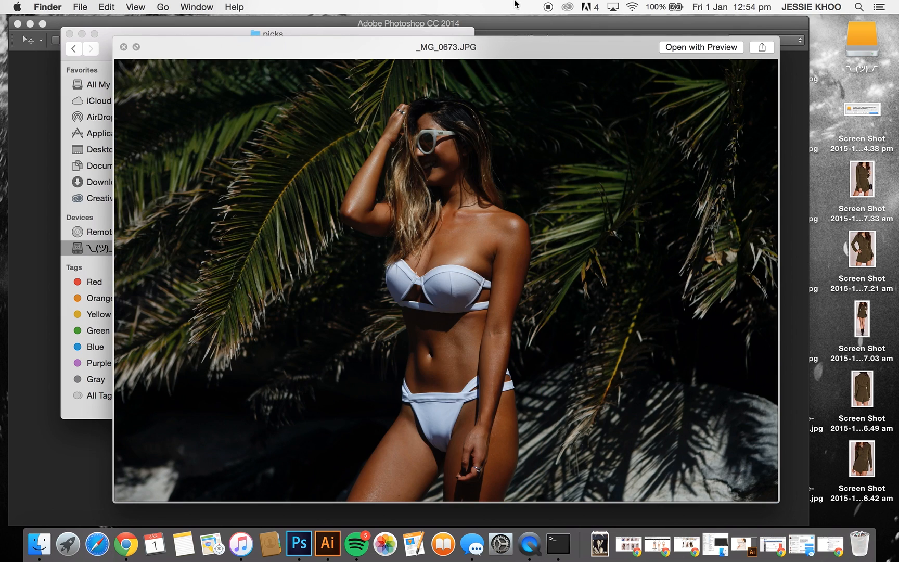
pyautogui.press('Down')
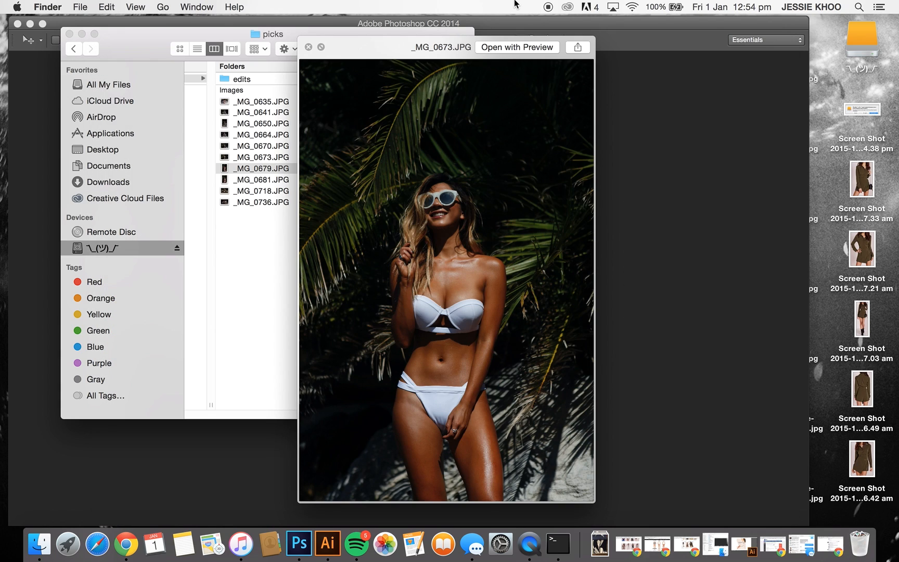
pyautogui.press('Down')
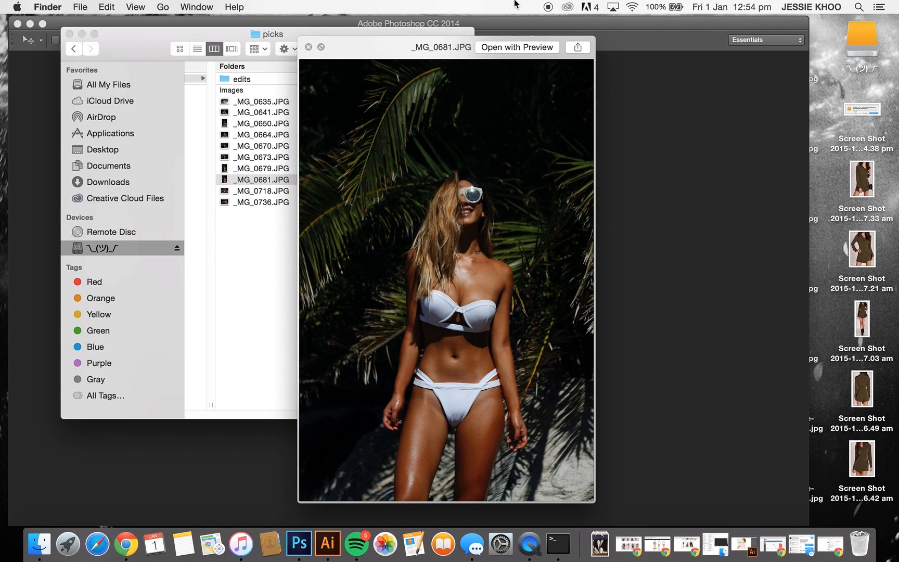
pyautogui.press('space')
pyautogui.moveTo(270, 180); pyautogui.dragTo(299, 543)
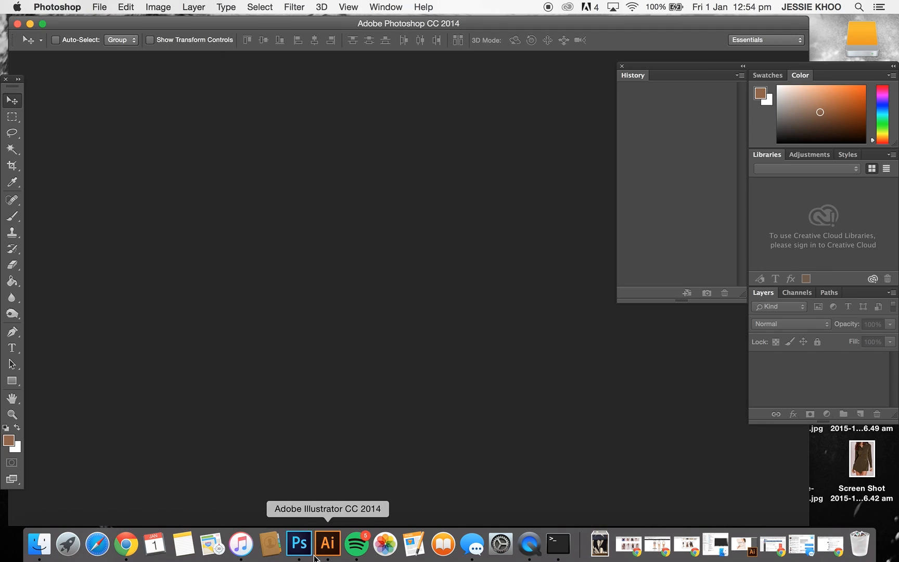
# - Crop the photo slightly tighter from its upper-left corner, keeping the original ratio
pyautogui.click(12, 166)
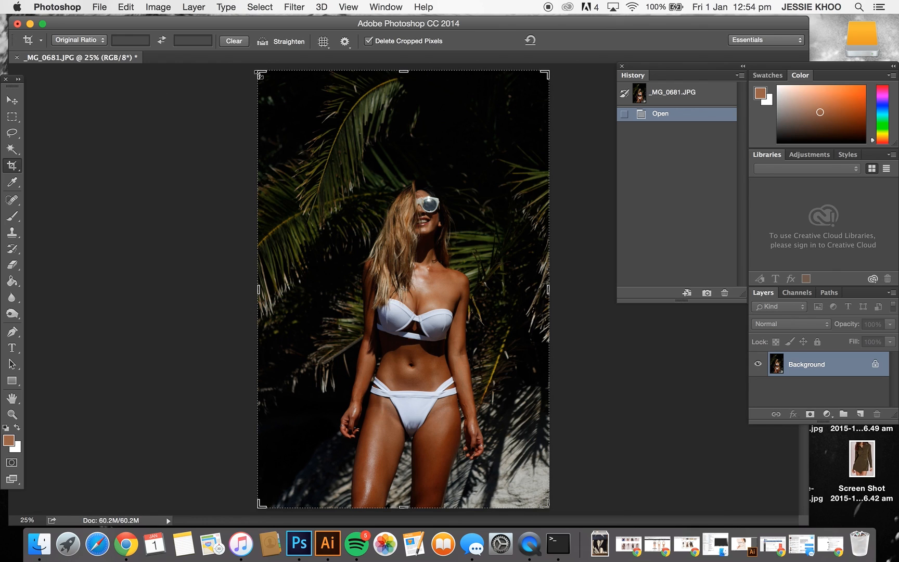
pyautogui.rightClick(12, 167)
pyautogui.click(26, 162)
pyautogui.moveTo(259, 73); pyautogui.dragTo(267, 87)
pyautogui.press('Return')
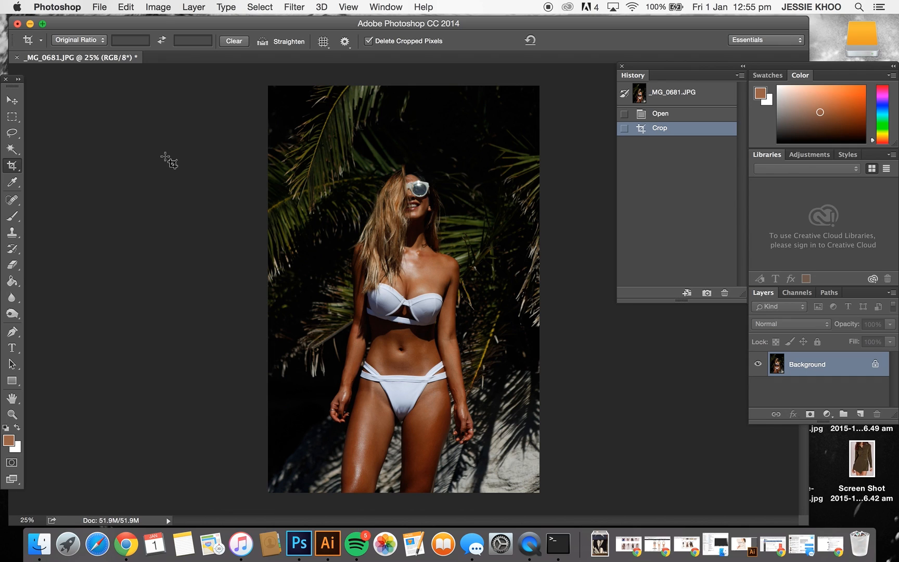
pyautogui.click(158, 7)
pyautogui.moveTo(185, 46)
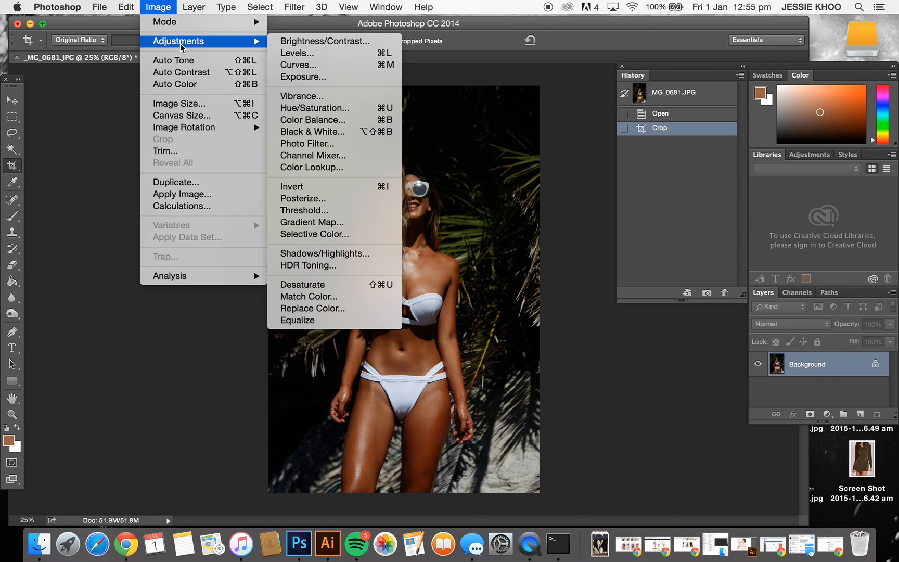
pyautogui.click(293, 54)
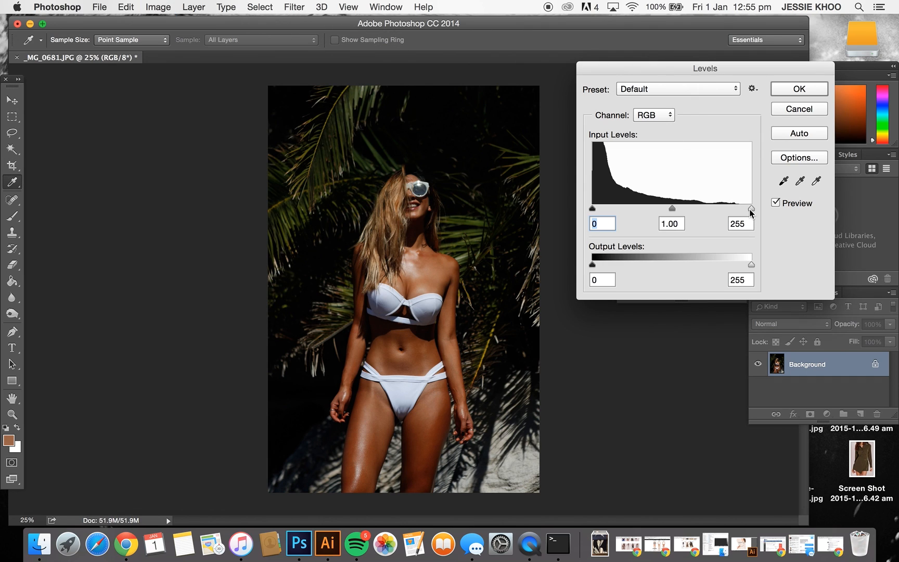
pyautogui.moveTo(749, 211)
pyautogui.mouseDown()
pyautogui.moveTo(739, 210)
pyautogui.moveTo(748, 208)
pyautogui.mouseUp()
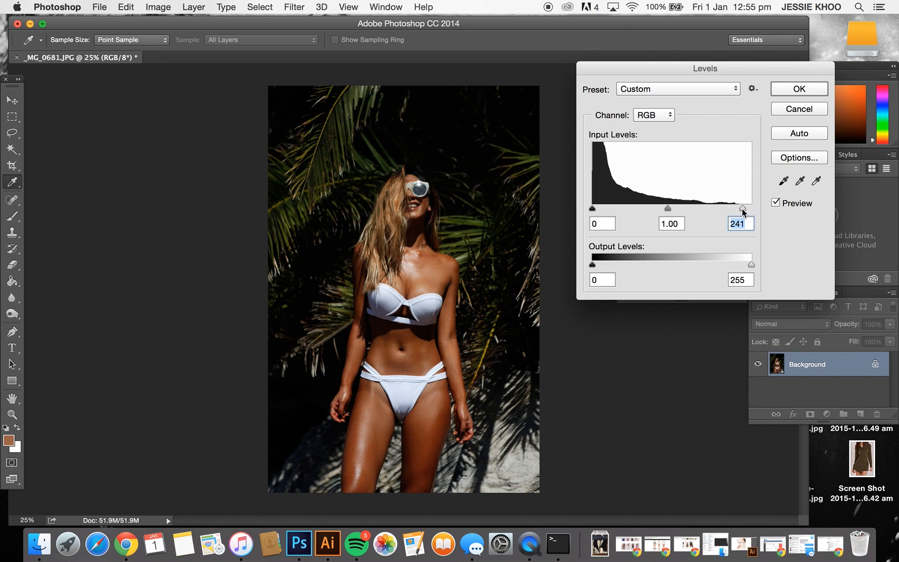
pyautogui.press('Escape')
# - Brighten the photo's highlights with a Levels adjustment that lowers the white input level slightly, and compare it with the cropped state
pyautogui.click(158, 7)
pyautogui.moveTo(254, 41)
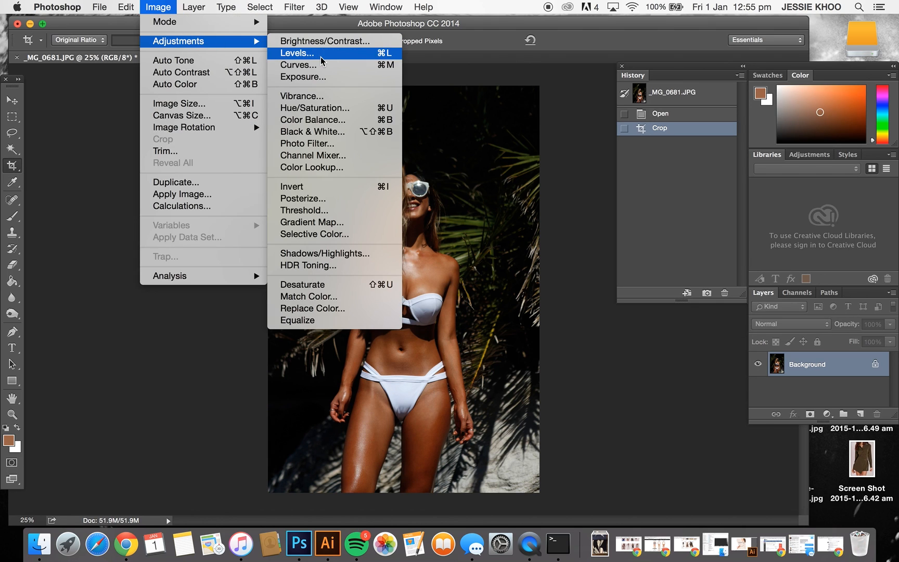
pyautogui.click(321, 58)
pyautogui.moveTo(751, 210)
pyautogui.mouseDown()
pyautogui.moveTo(646, 211)
pyautogui.moveTo(747, 213)
pyautogui.mouseUp()
pyautogui.press('Return')
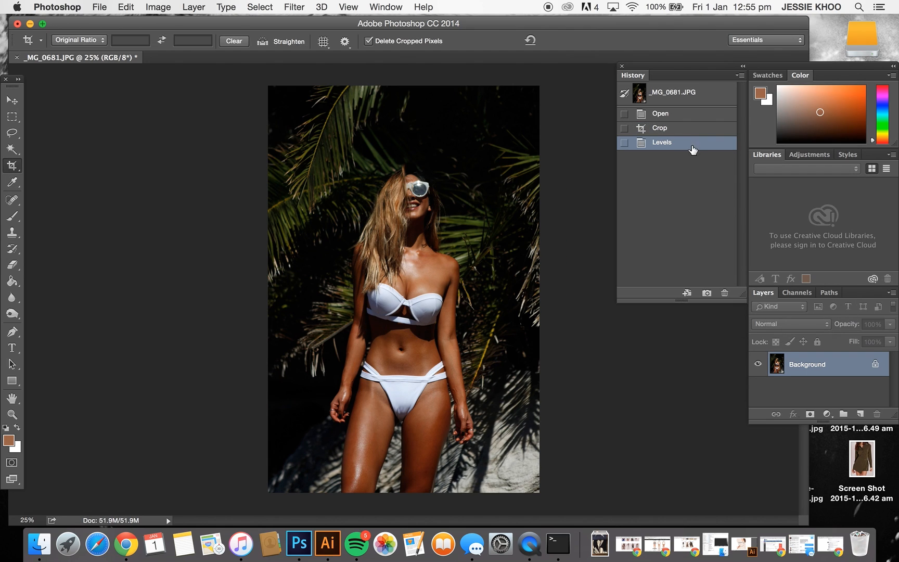
pyautogui.click(686, 129)
pyautogui.click(688, 141)
pyautogui.click(687, 128)
pyautogui.click(688, 142)
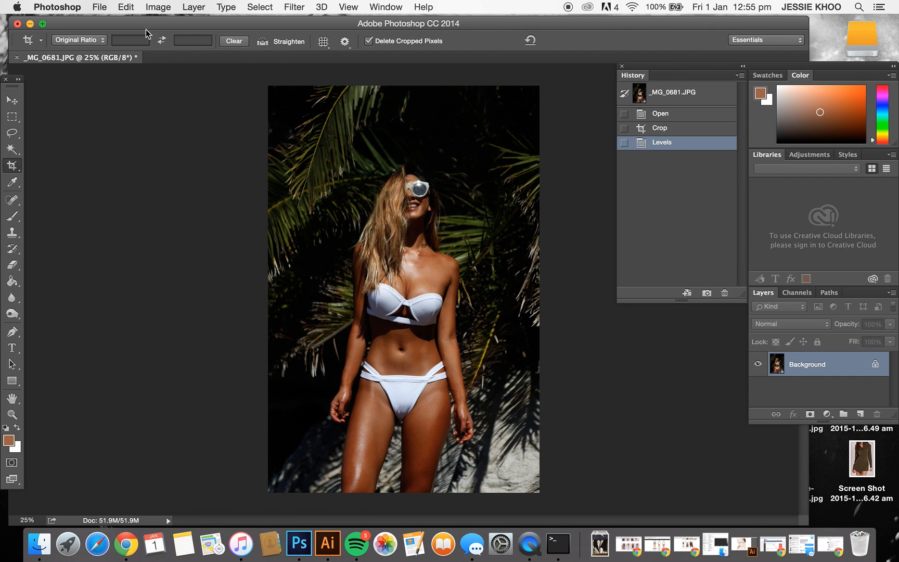
# - Try brightening the photo with a Curves adjustment that maps RGB input 178 to output 190
pyautogui.click(158, 7)
pyautogui.moveTo(247, 41)
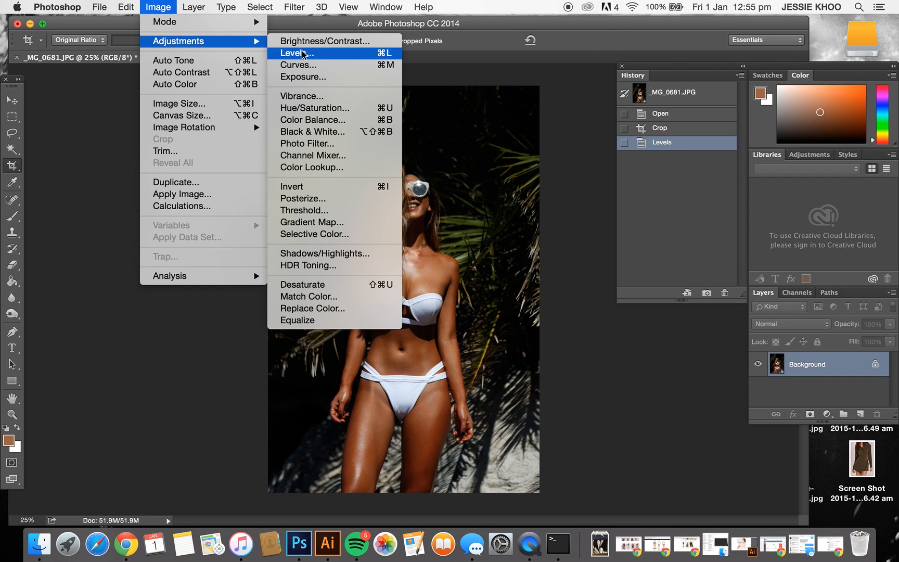
pyautogui.click(312, 64)
pyautogui.moveTo(395, 90); pyautogui.dragTo(702, 51)
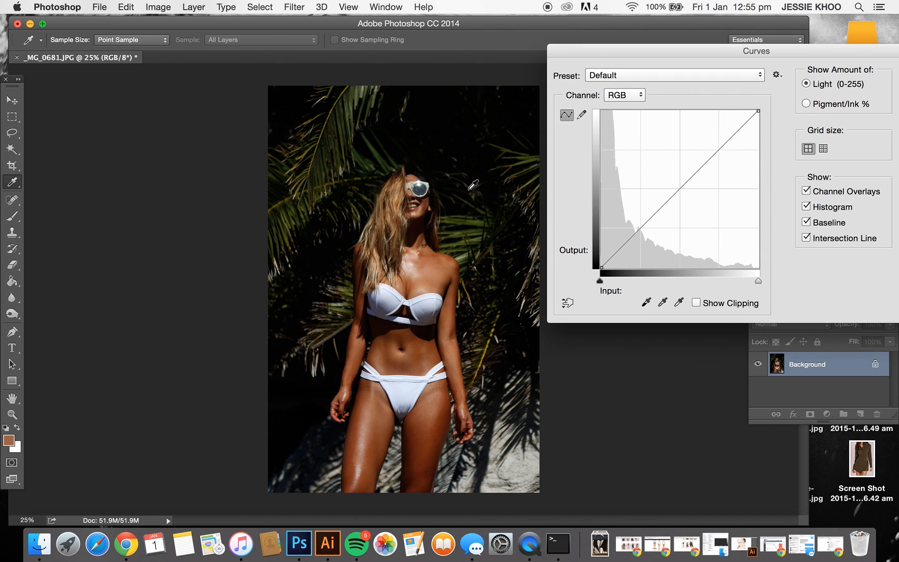
pyautogui.moveTo(409, 195); pyautogui.dragTo(506, 193)
pyautogui.click(409, 201)
pyautogui.click(408, 232)
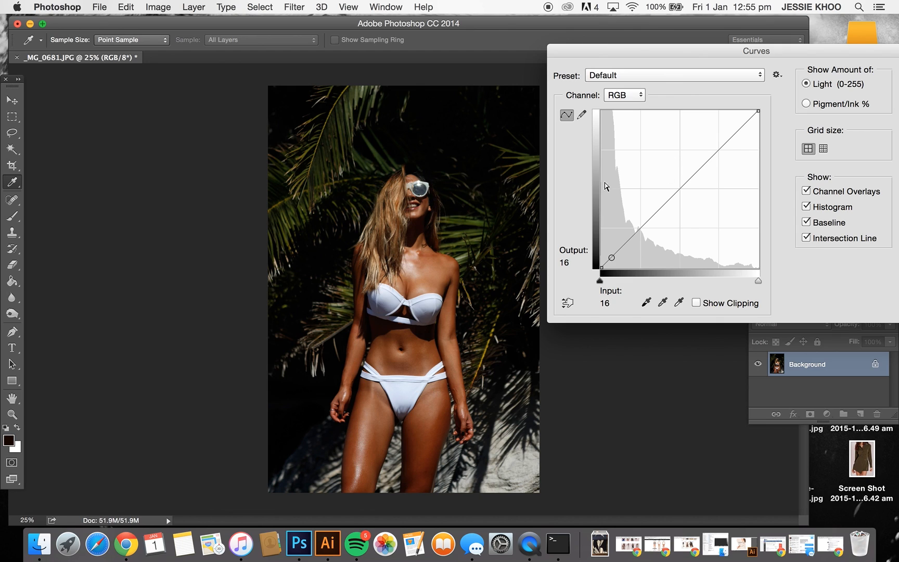
pyautogui.click(408, 189)
pyautogui.click(409, 189)
pyautogui.moveTo(677, 183); pyautogui.dragTo(710, 150)
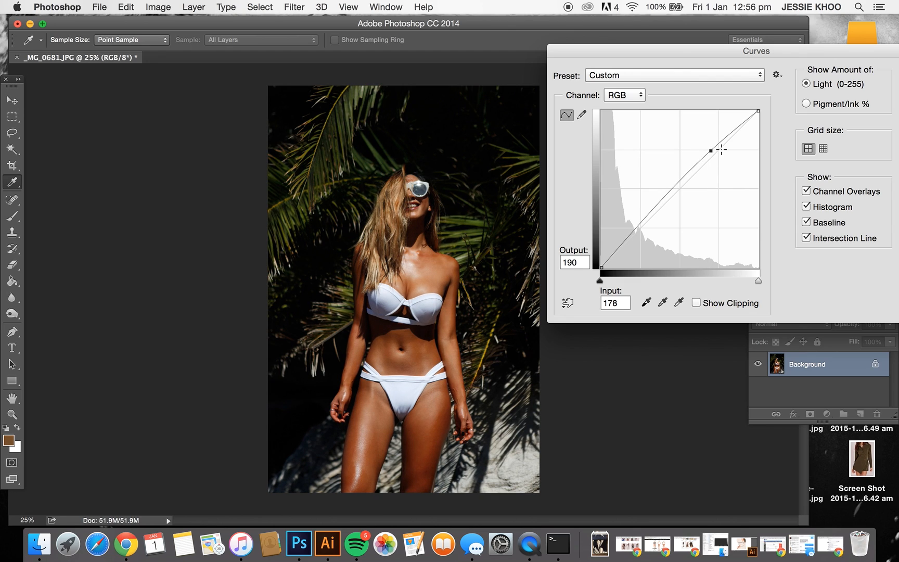
pyautogui.press('Return')
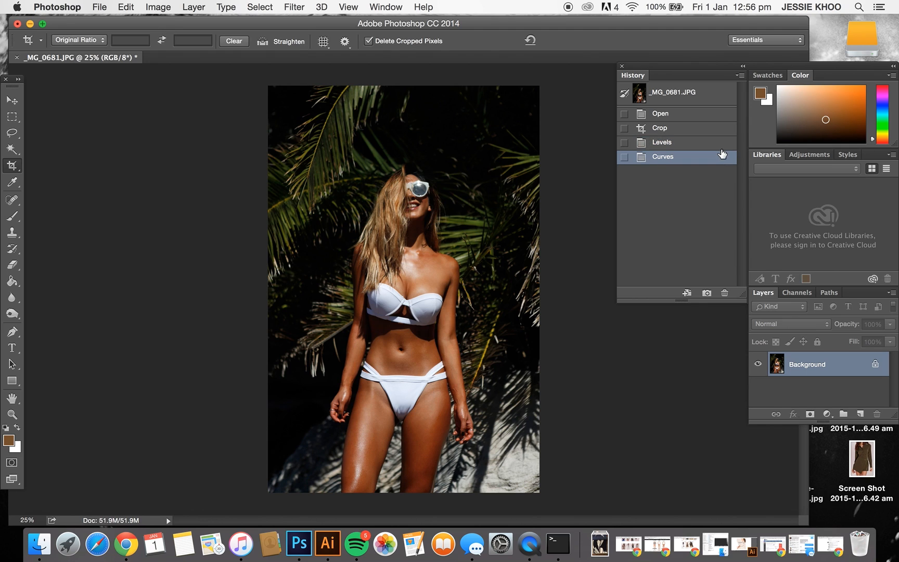
# - Compare the photo with and without the Curves adjustment and go back to the Levels state
pyautogui.click(723, 140)
pyautogui.click(702, 157)
pyautogui.click(679, 144)
pyautogui.click(158, 6)
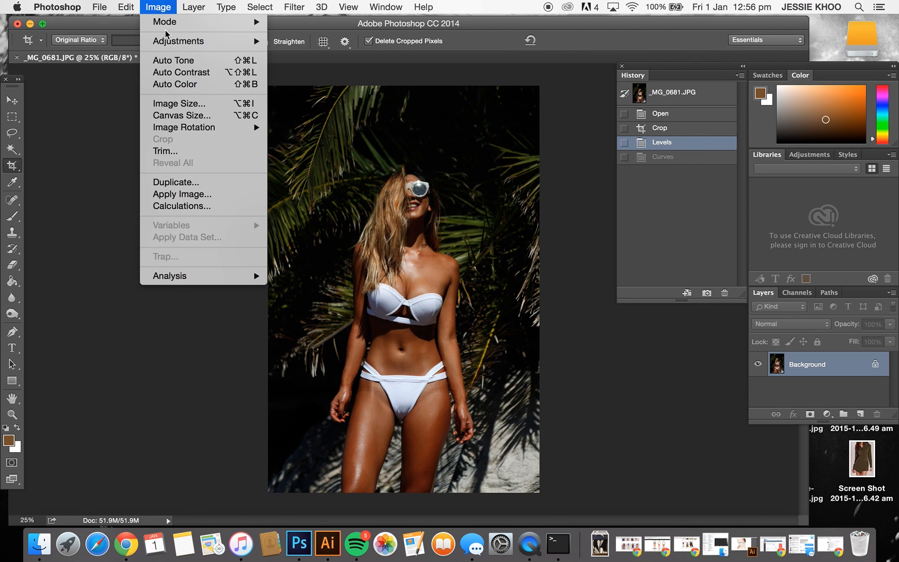
pyautogui.moveTo(177, 38)
pyautogui.click(333, 80)
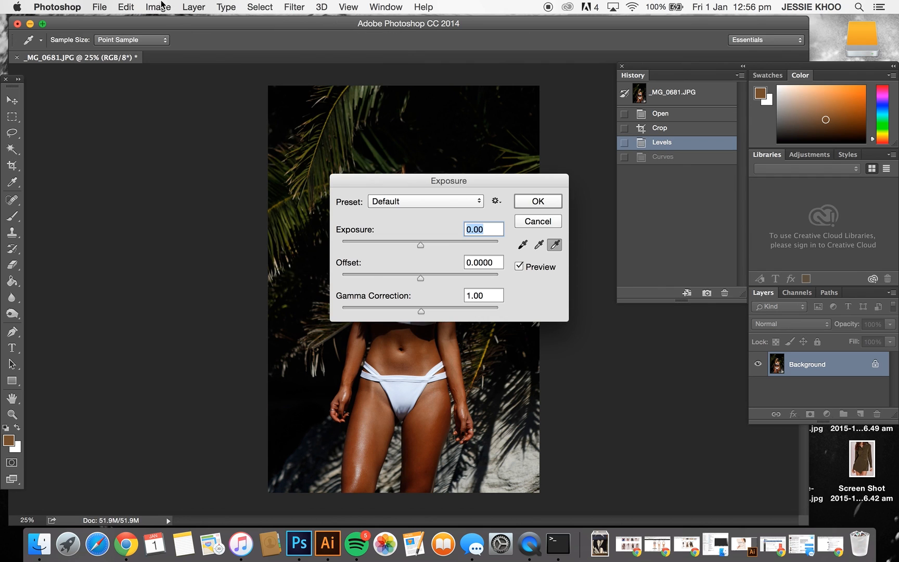
pyautogui.press('Escape')
# - Brighten the photo with a Curves adjustment mapping RGB input 175 to output 189, and compare it with the Levels state
pyautogui.click(162, 8)
pyautogui.moveTo(211, 41)
pyautogui.click(319, 65)
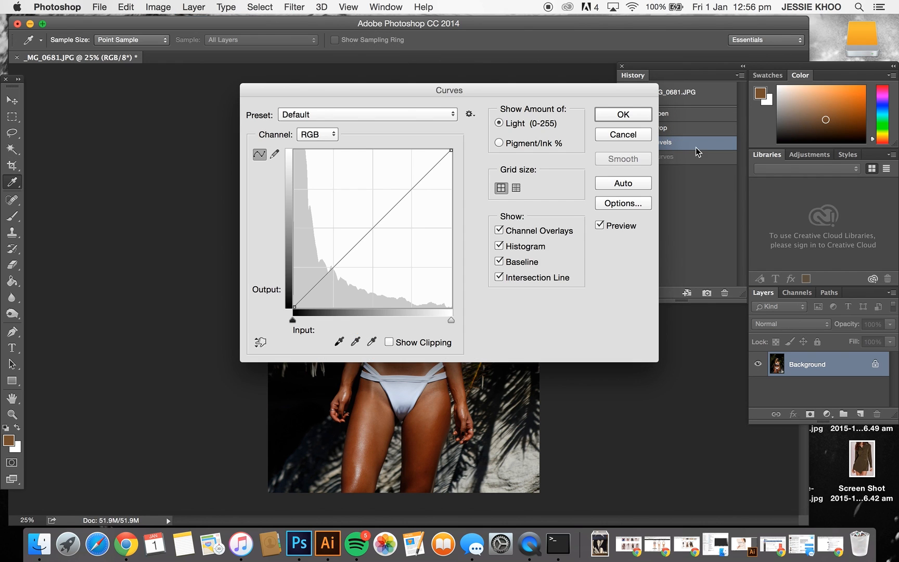
pyautogui.moveTo(305, 87); pyautogui.dragTo(549, 35)
pyautogui.moveTo(717, 132); pyautogui.dragTo(705, 132)
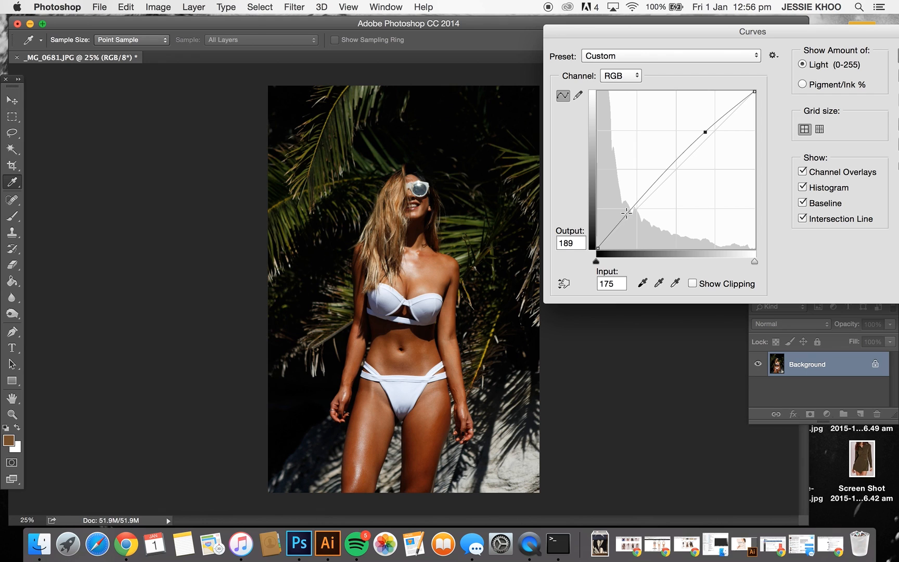
pyautogui.moveTo(629, 209); pyautogui.dragTo(688, 340)
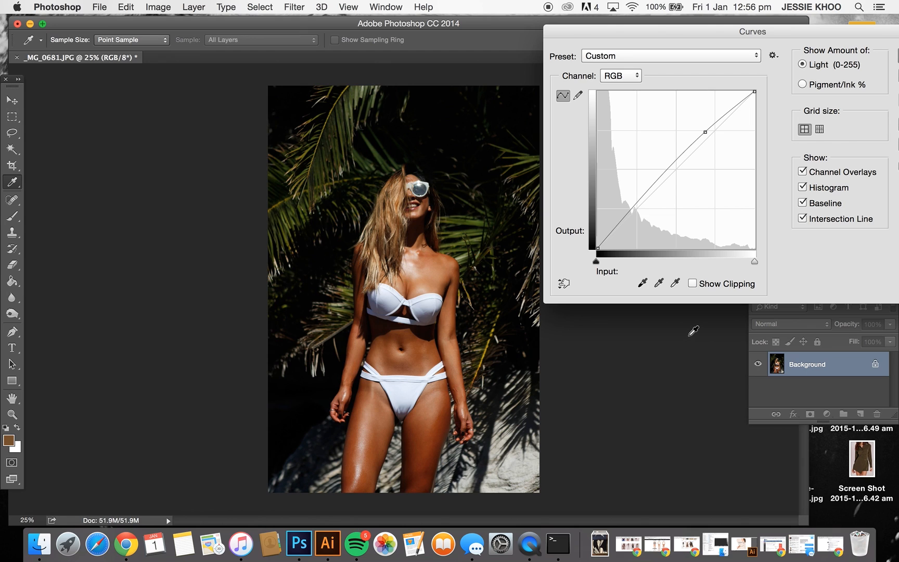
pyautogui.press('Return')
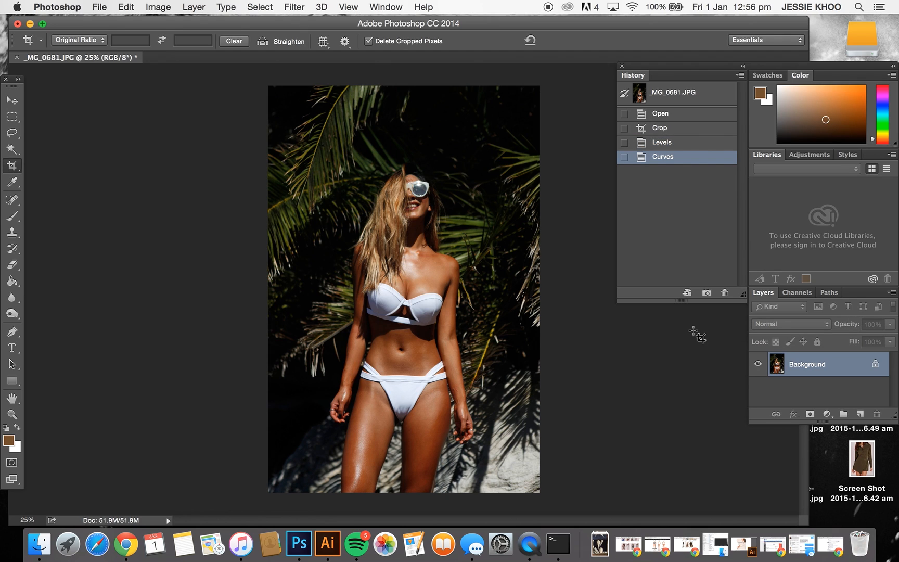
pyautogui.click(693, 144)
pyautogui.click(698, 160)
pyautogui.click(705, 147)
pyautogui.click(706, 158)
# - Reduce the photo's master saturation slightly with Hue/Saturation, and compare it with the Curves state
pyautogui.click(159, 7)
pyautogui.moveTo(245, 45)
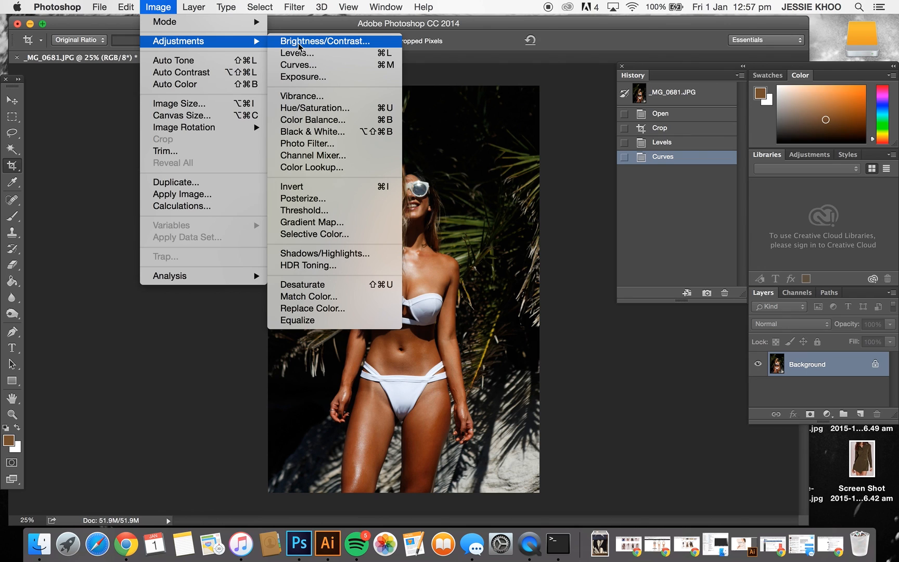
pyautogui.click(323, 112)
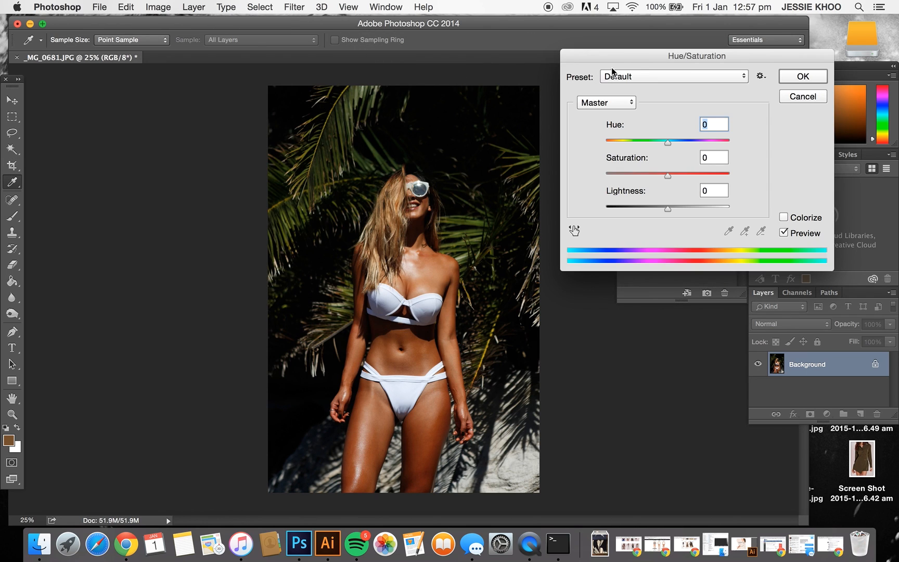
pyautogui.moveTo(665, 178); pyautogui.dragTo(662, 182)
pyautogui.press('Return')
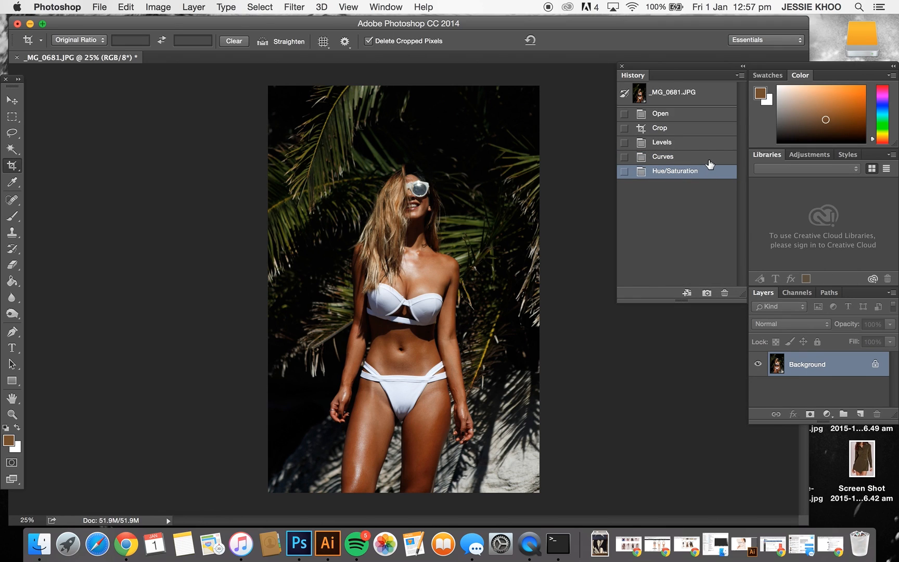
pyautogui.click(709, 160)
pyautogui.click(707, 172)
pyautogui.click(708, 159)
pyautogui.click(708, 172)
# - Sharpen the photo with Unsharp Mask at about 73% amount, 1.0 pixel radius and threshold 0, previewing the face
pyautogui.click(12, 100)
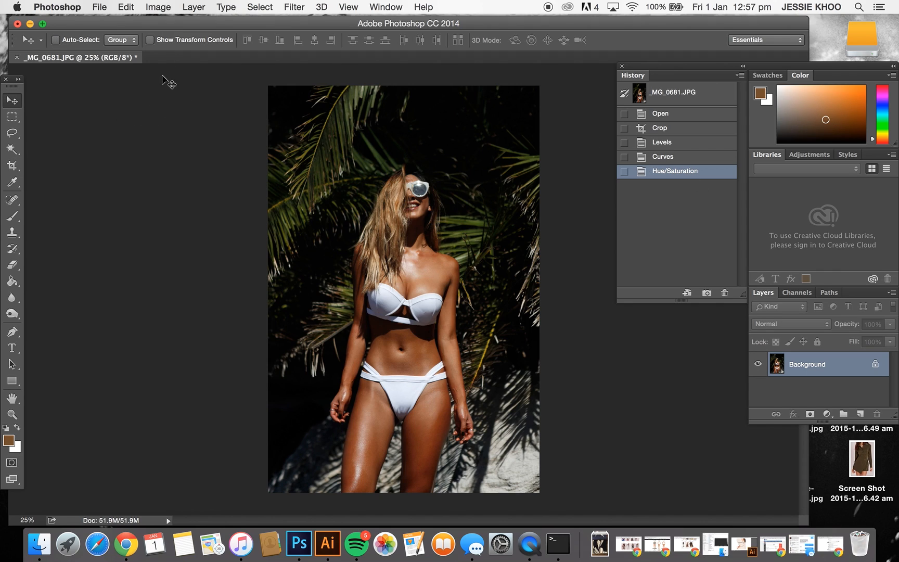
pyautogui.click(260, 8)
pyautogui.moveTo(294, 8)
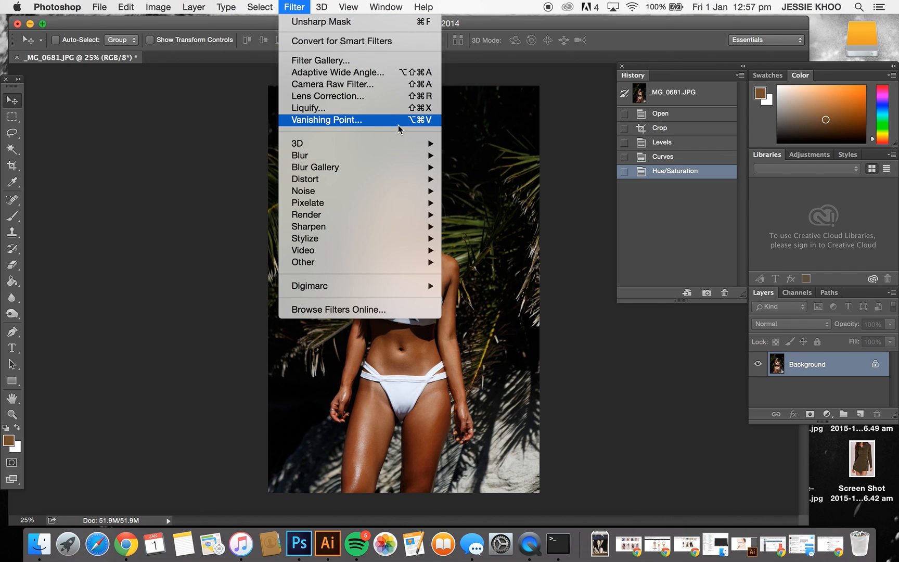
pyautogui.moveTo(384, 229)
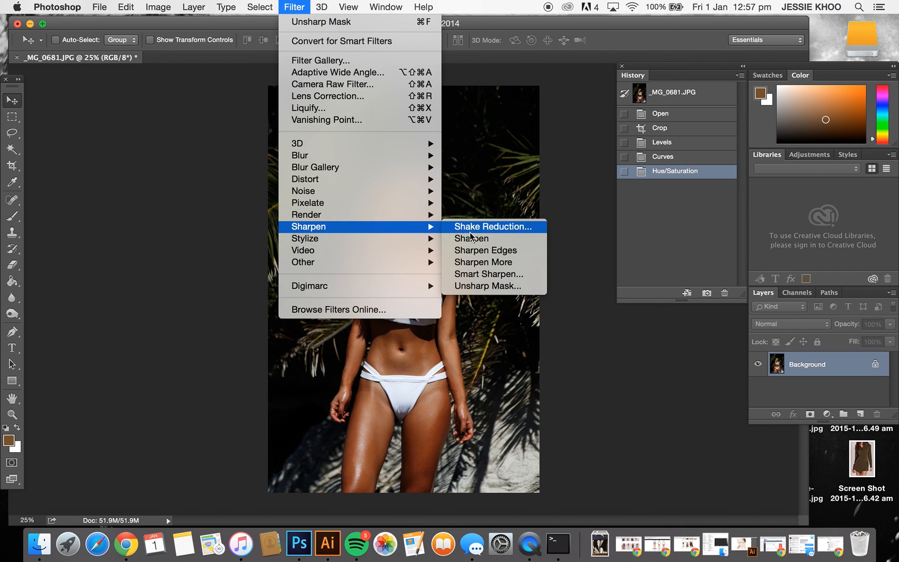
pyautogui.click(474, 285)
pyautogui.moveTo(224, 147); pyautogui.dragTo(648, 95)
pyautogui.click(410, 219)
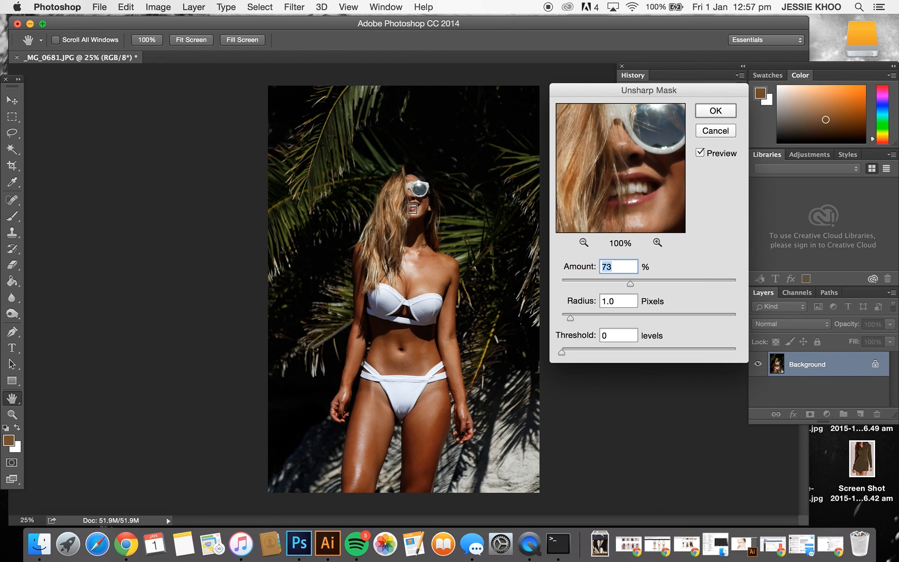
pyautogui.moveTo(630, 284)
pyautogui.mouseDown()
pyautogui.moveTo(617, 286)
pyautogui.moveTo(640, 287)
pyautogui.moveTo(630, 286)
pyautogui.mouseUp()
pyautogui.press('Return')
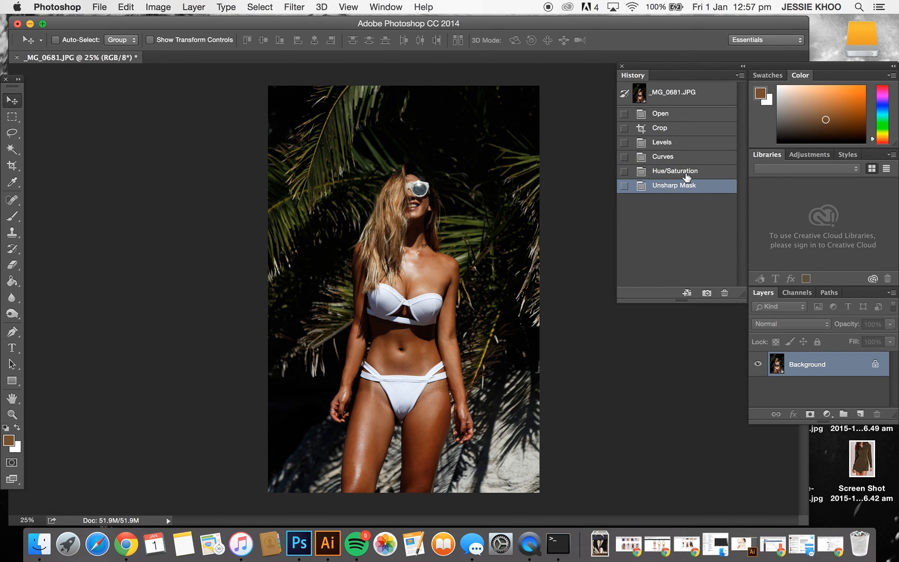
# - Compare the face and hair close up without and with the Unsharp Mask, leaving the sharpening applied
pyautogui.press('super+z')
pyautogui.press('super+equal')
pyautogui.press('super+equal')
pyautogui.press('super+equal')
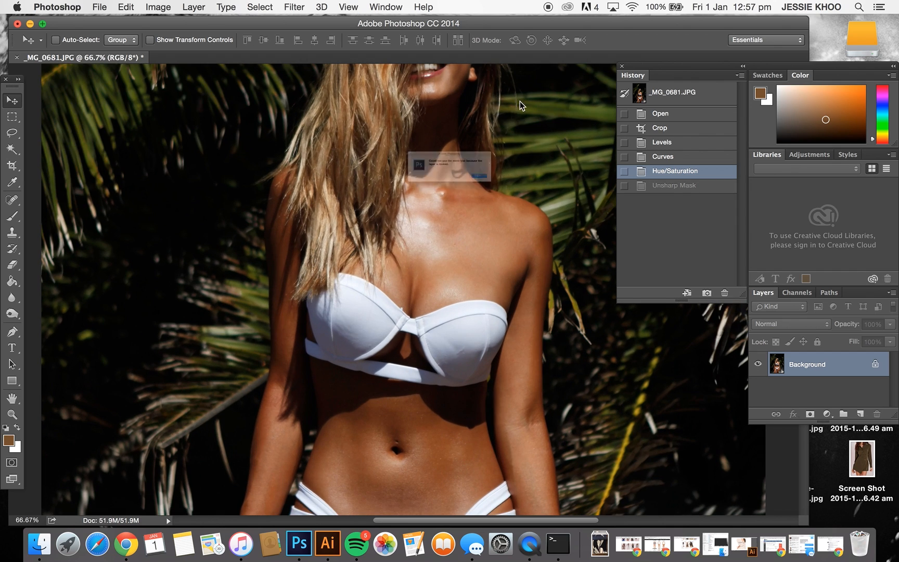
pyautogui.click(520, 101)
pyautogui.click(542, 195)
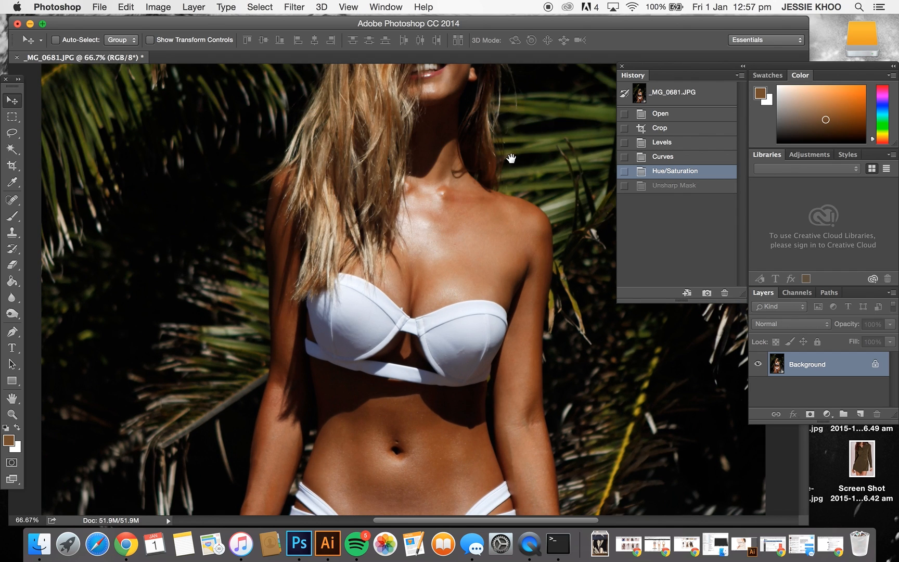
pyautogui.moveTo(516, 142); pyautogui.dragTo(481, 363)
pyautogui.click(680, 187)
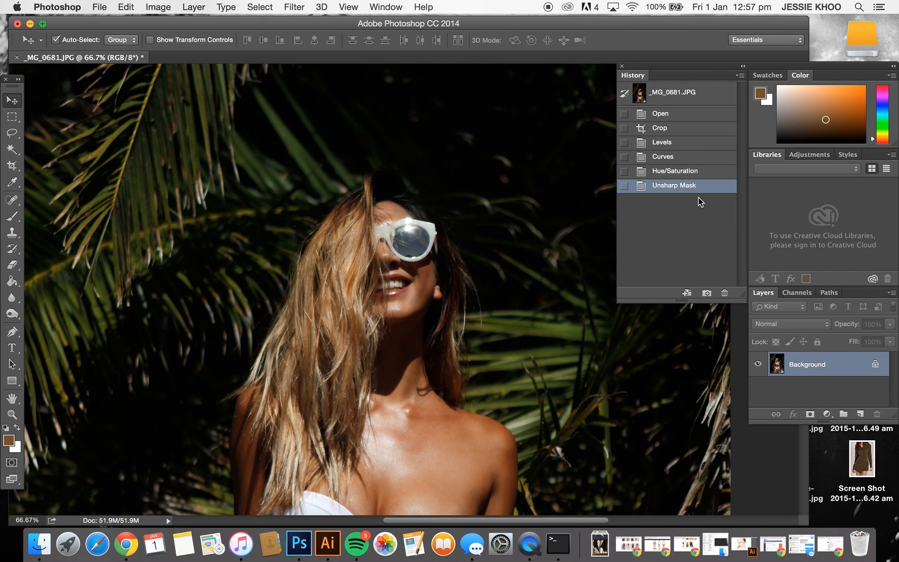
# - Examine the sharpened photo at several zoom levels, from the torso up to the face
pyautogui.press('super+minus')
pyautogui.press('super+minus')
pyautogui.press('super+minus')
pyautogui.press('super+plus')
pyautogui.press('super+plus')
pyautogui.press('super+plus')
pyautogui.press('super+plus')
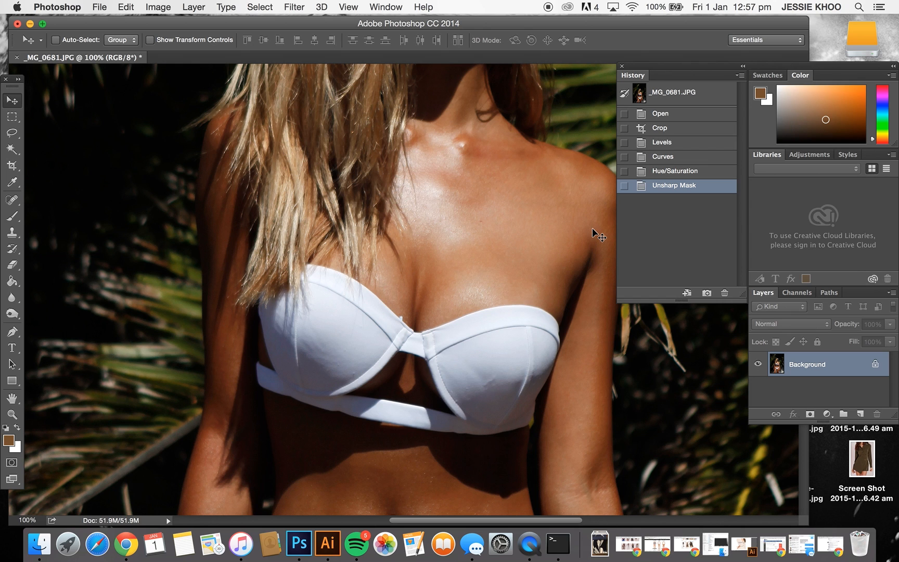
pyautogui.scroll(10, 496, 355)
pyautogui.scroll(2, 497, 432)
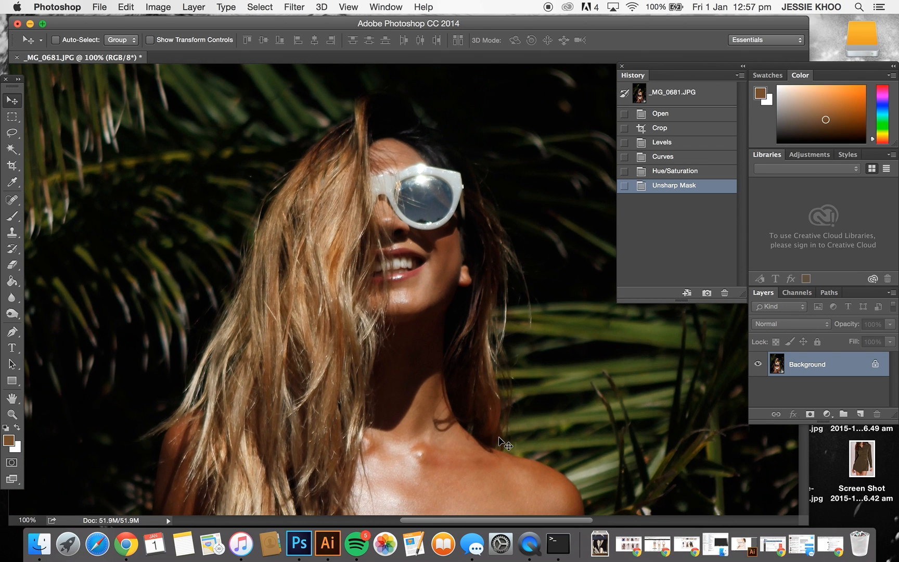
# - Retouch small spots on the cheek and jaw with the Content-Aware Spot Healing Brush at size 45
pyautogui.press('super+plus')
pyautogui.press('super+plus')
pyautogui.scroll(3, 573, 227)
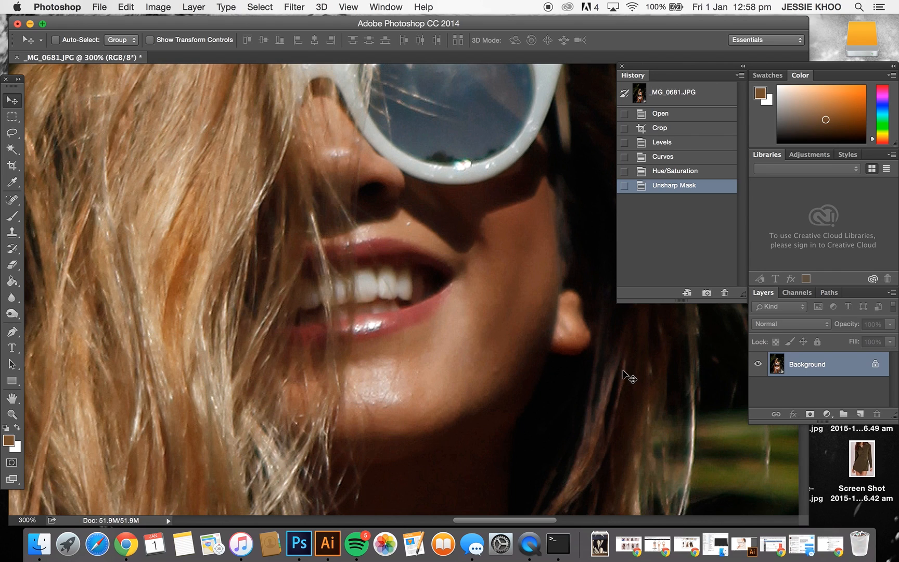
pyautogui.click(13, 201)
pyautogui.rightClick(14, 202)
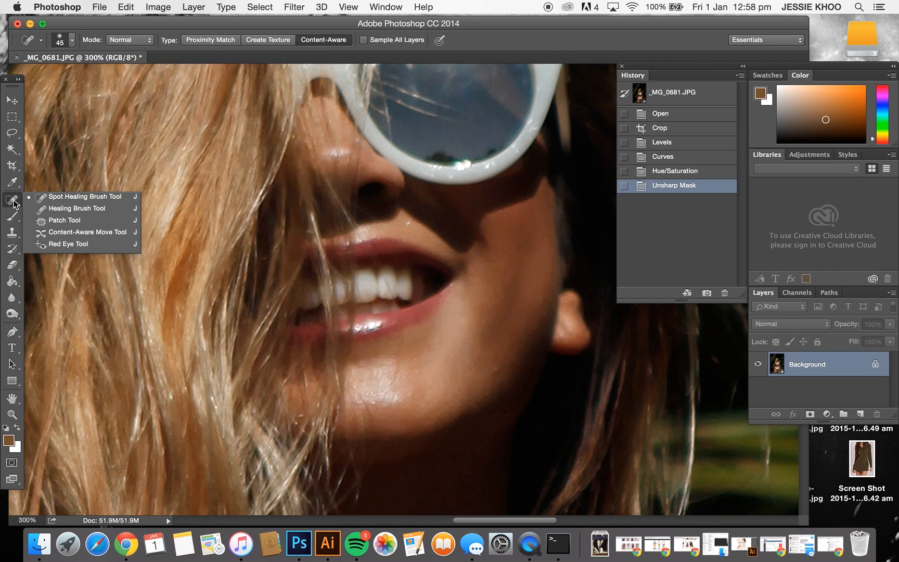
pyautogui.click(53, 199)
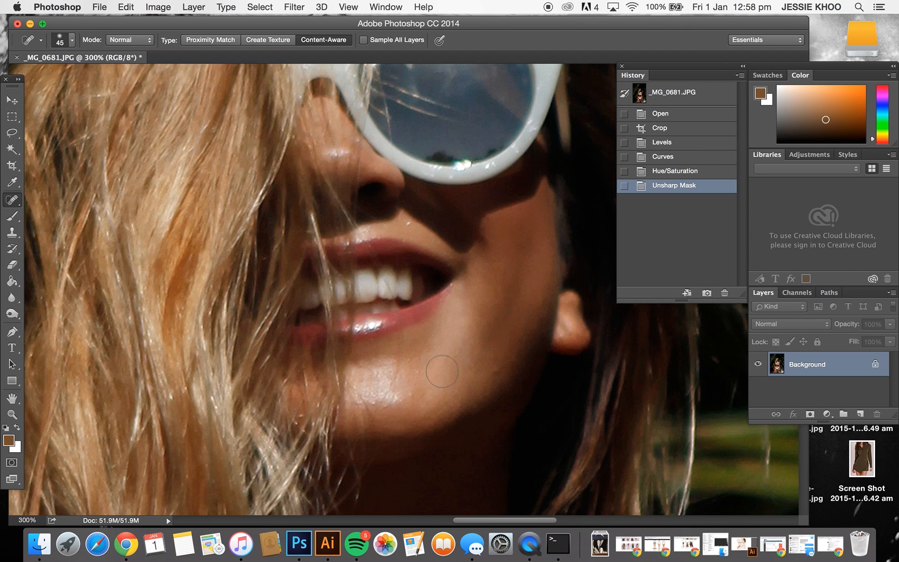
pyautogui.click(489, 372)
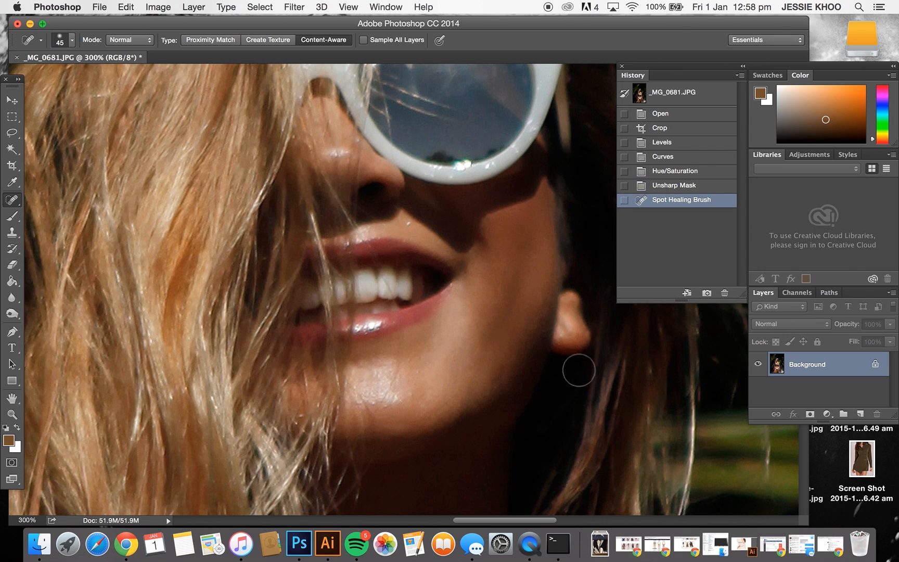
pyautogui.moveTo(508, 382)
pyautogui.mouseDown()
pyautogui.moveTo(486, 390)
pyautogui.moveTo(503, 408)
pyautogui.mouseUp()
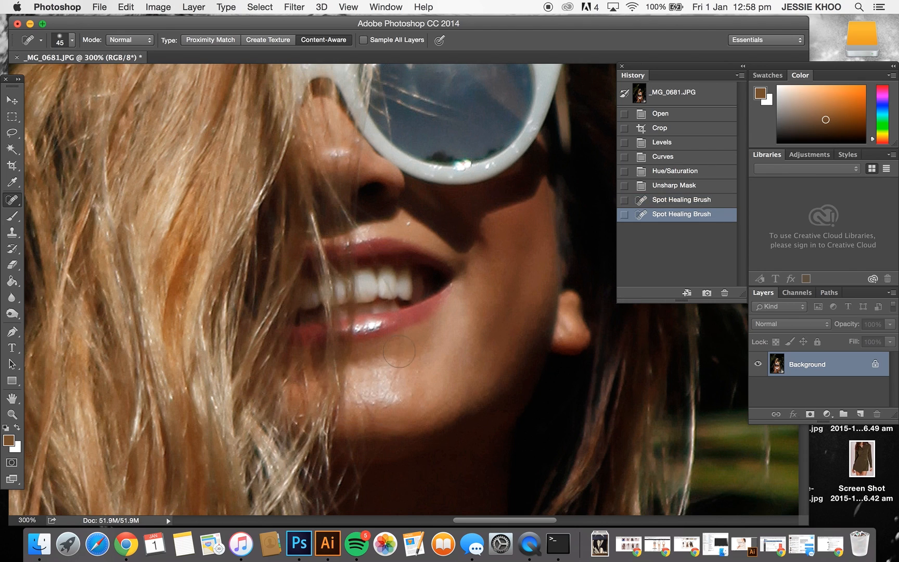
# - Sample the skin tone below the lower lip and brush it over the chin's shine at 24% opacity and 10% flow
pyautogui.press('super+equal')
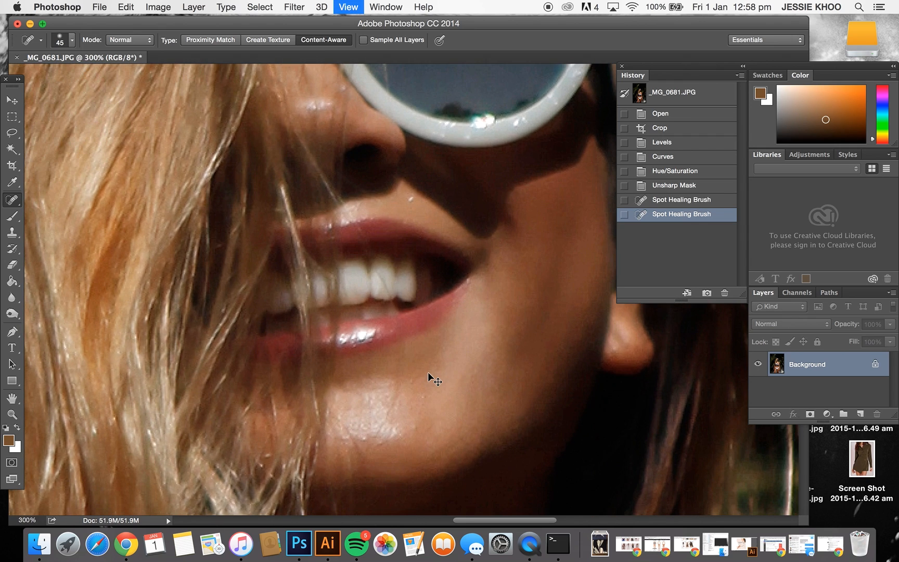
pyautogui.scroll(-5, 458, 344)
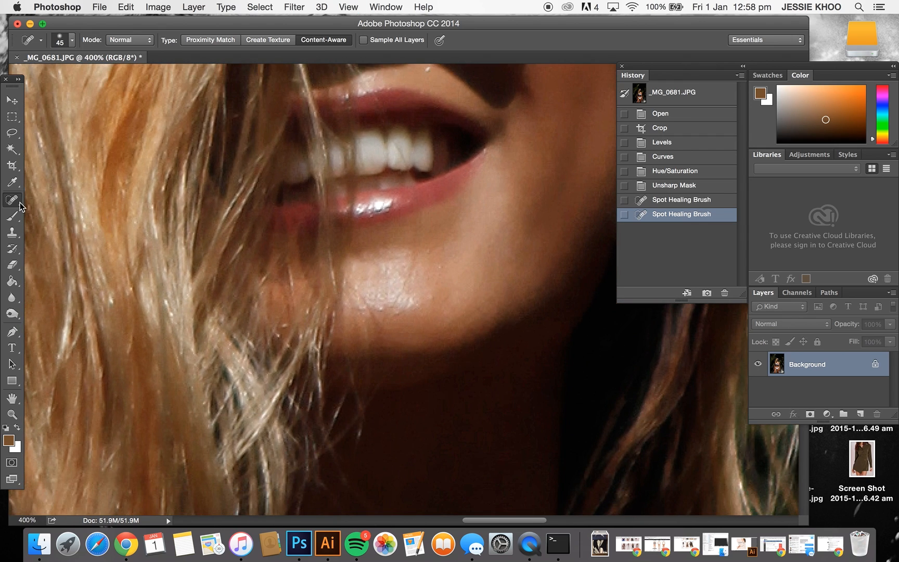
pyautogui.click(12, 182)
pyautogui.rightClick(12, 182)
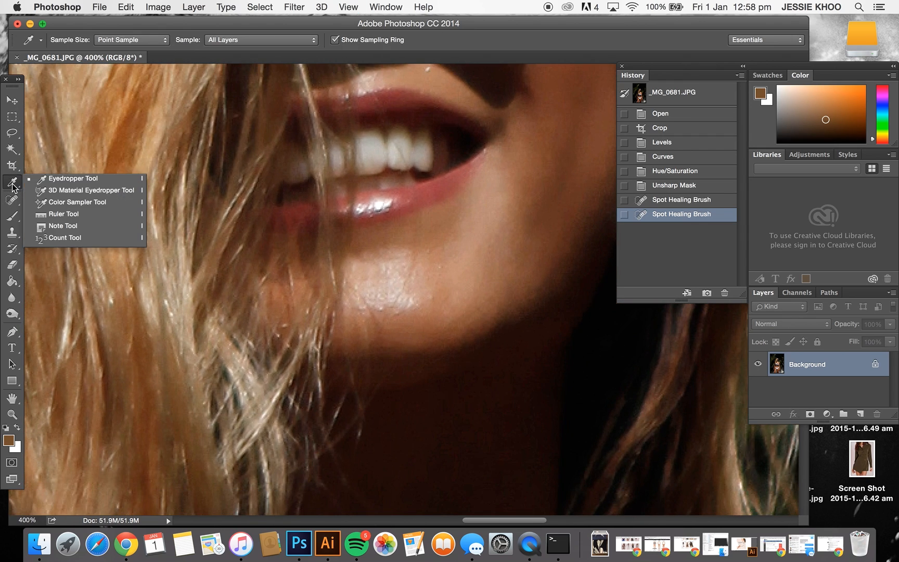
pyautogui.click(61, 180)
pyautogui.click(439, 223)
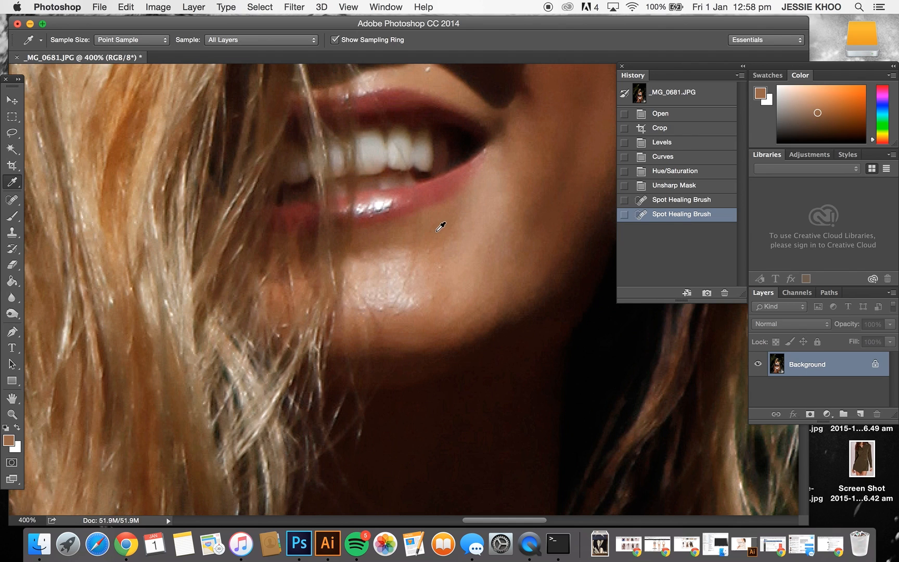
pyautogui.press('b')
pyautogui.moveTo(391, 271)
pyautogui.mouseDown()
pyautogui.moveTo(381, 281)
pyautogui.moveTo(424, 278)
pyautogui.moveTo(411, 273)
pyautogui.moveTo(395, 291)
pyautogui.mouseUp()
# - Compare the chin without and with the brush strokes, both close up and in the full photo, keeping the strokes
pyautogui.click(690, 217)
pyautogui.click(696, 258)
pyautogui.click(696, 214)
pyautogui.click(698, 259)
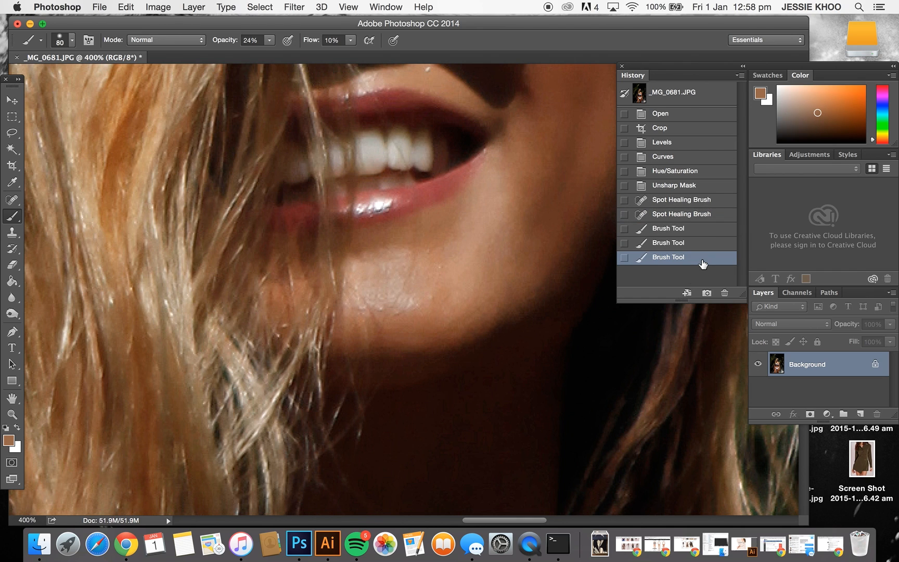
pyautogui.press('super+0')
pyautogui.click(685, 217)
pyautogui.click(663, 257)
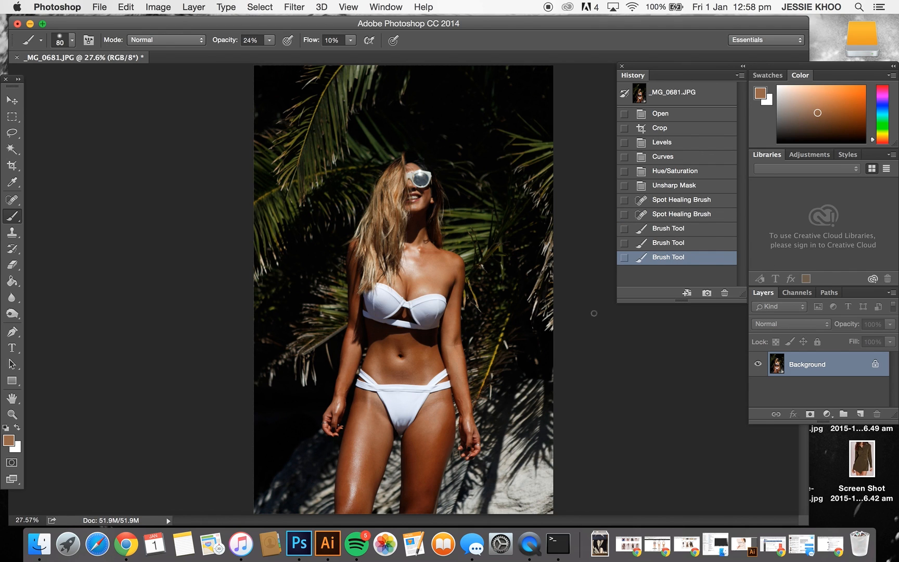
# - Sample the skin tone of the hand on the photo's right side and brush it softly over the hand's shine and the forearm veins
pyautogui.press('super+1')
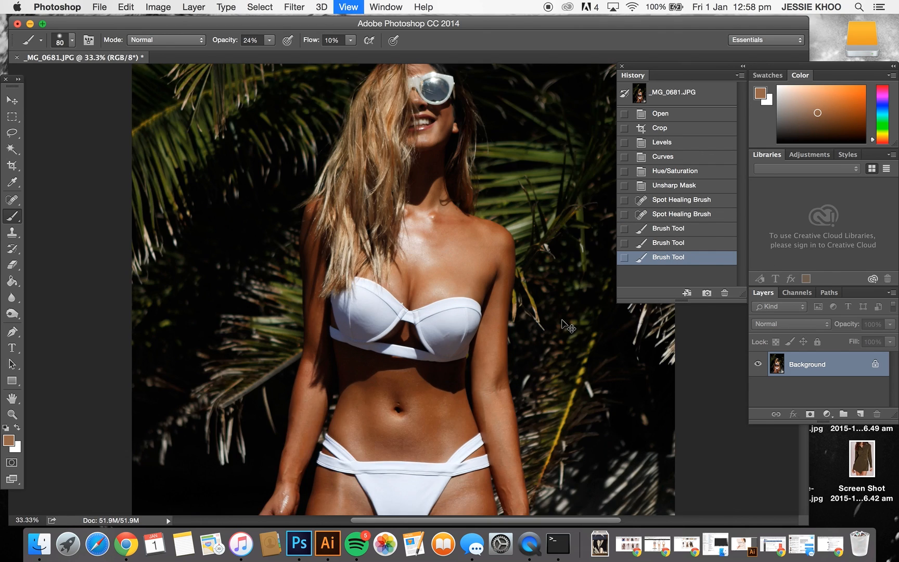
pyautogui.scroll(-15, 475, 212)
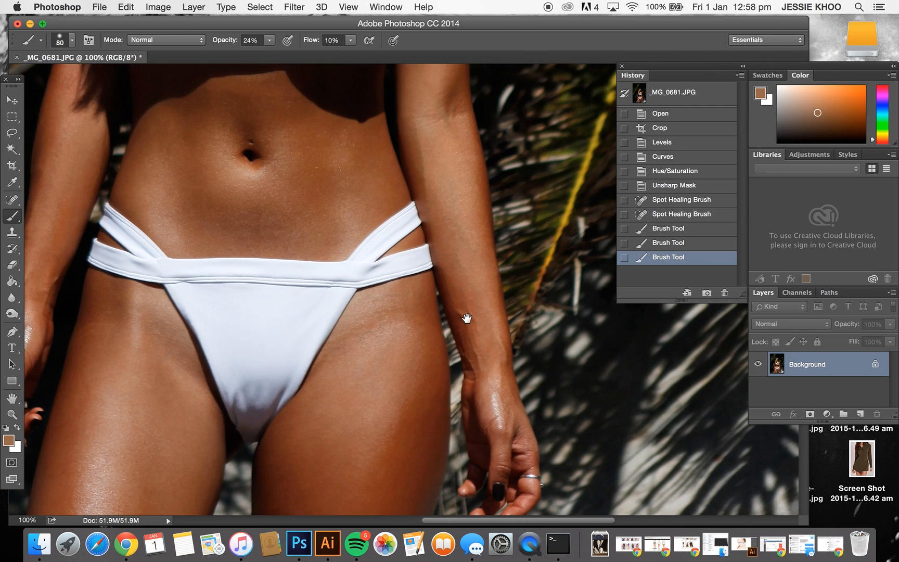
pyautogui.scroll(-5, 572, 311)
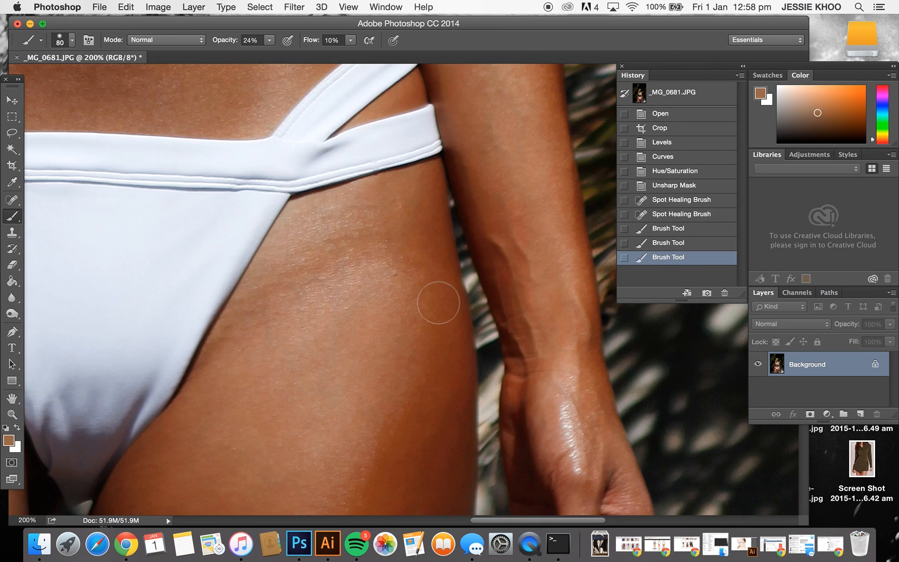
pyautogui.press('super+minus')
pyautogui.scroll(-3, 329, 363)
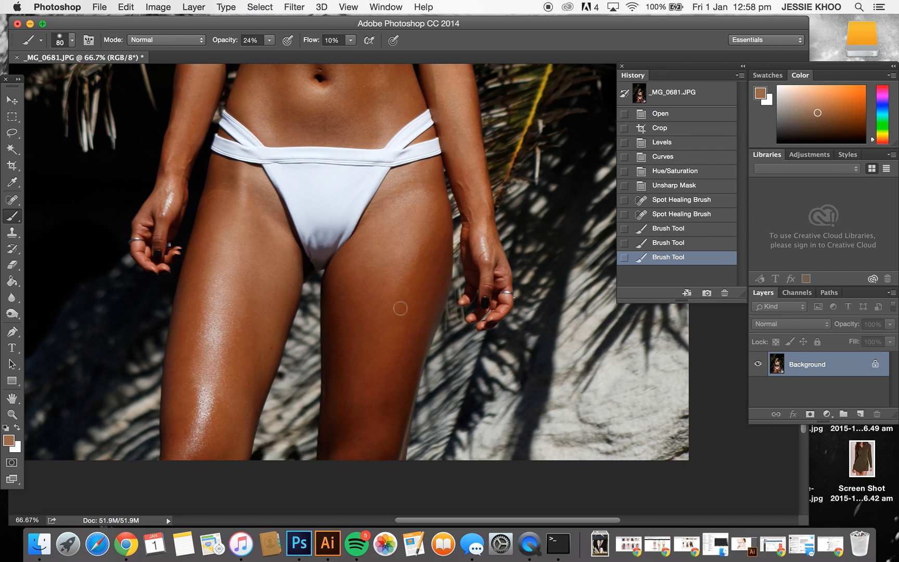
pyautogui.press('super+plus')
pyautogui.press('super+plus')
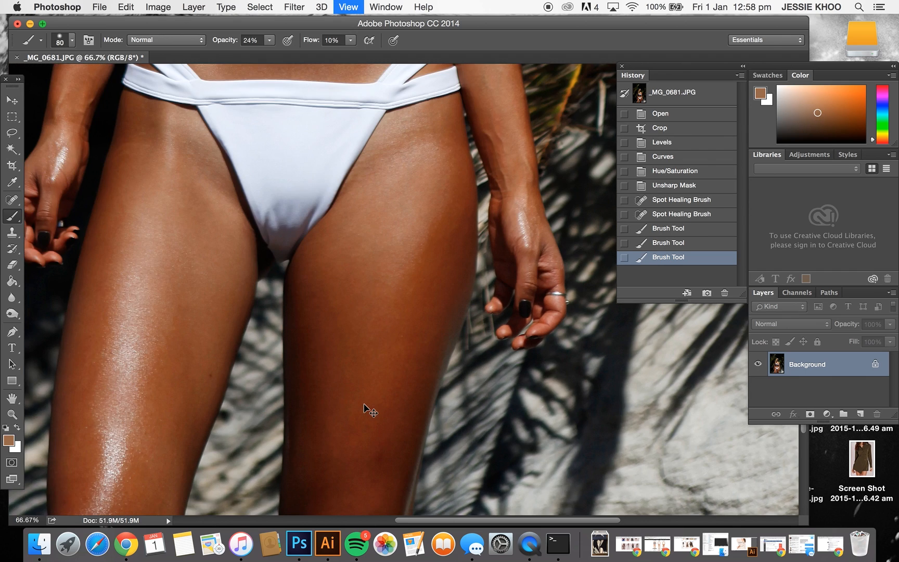
pyautogui.moveTo(542, 295)
pyautogui.mouseDown()
pyautogui.moveTo(311, 416)
pyautogui.moveTo(305, 442)
pyautogui.moveTo(351, 357)
pyautogui.moveTo(355, 408)
pyautogui.moveTo(363, 361)
pyautogui.mouseUp()
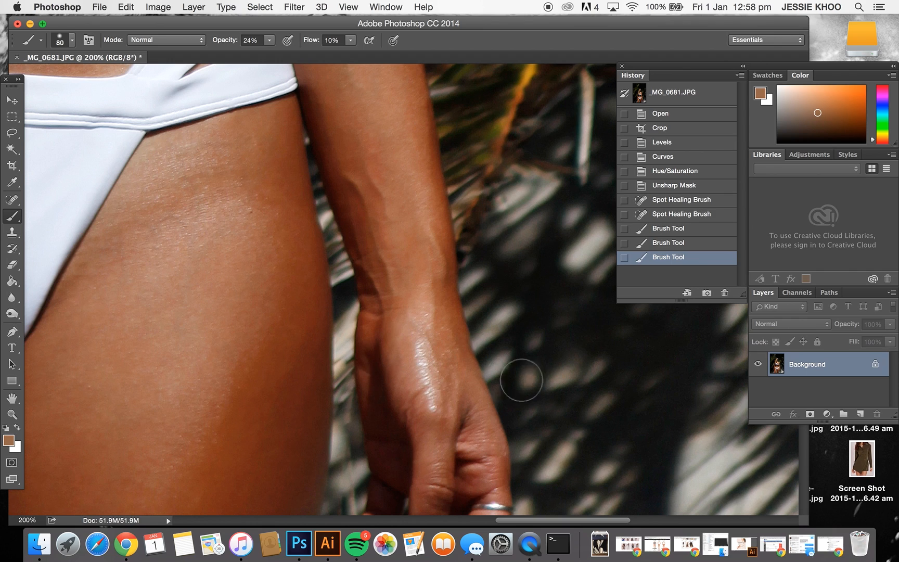
pyautogui.press('i')
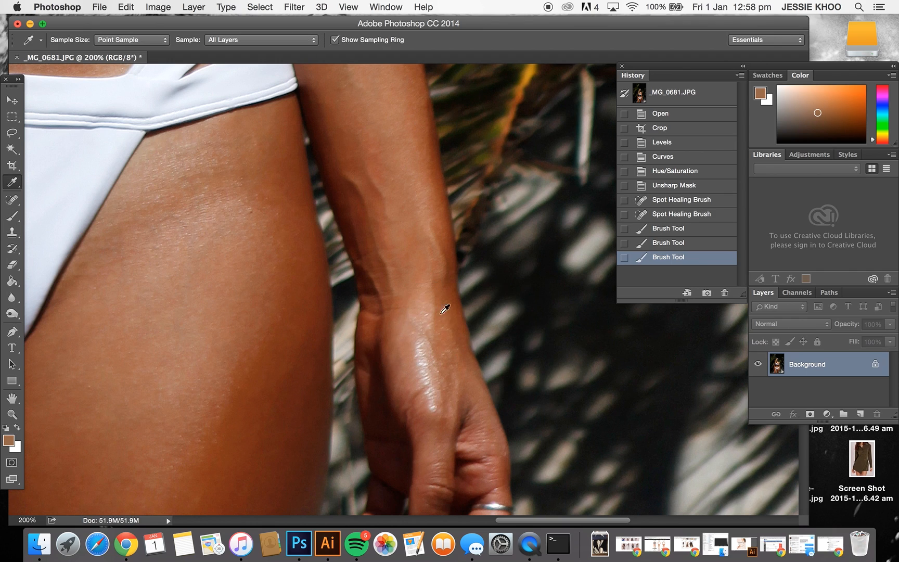
pyautogui.click(439, 329)
pyautogui.press('b')
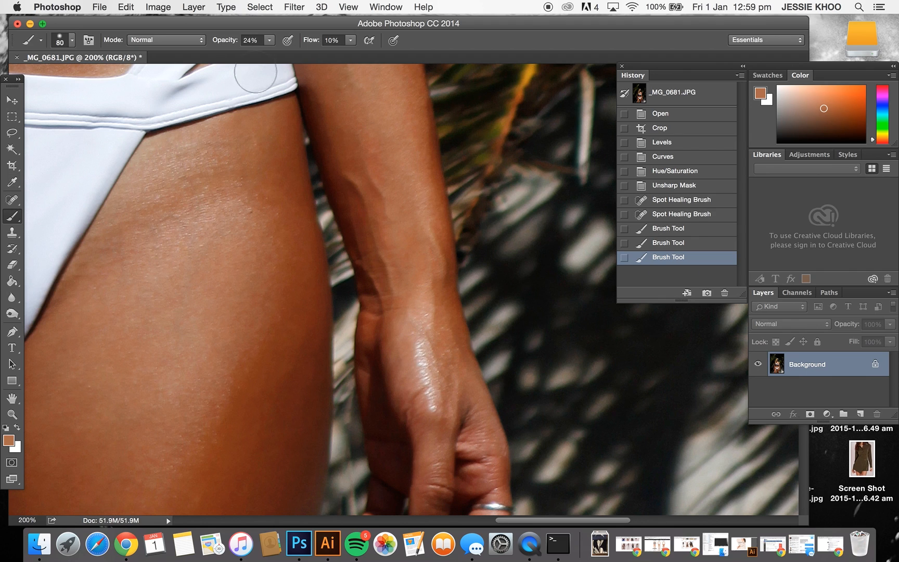
pyautogui.moveTo(413, 372)
pyautogui.mouseDown()
pyautogui.moveTo(423, 352)
pyautogui.moveTo(421, 311)
pyautogui.moveTo(428, 399)
pyautogui.moveTo(427, 336)
pyautogui.moveTo(431, 390)
pyautogui.moveTo(422, 359)
pyautogui.mouseUp()
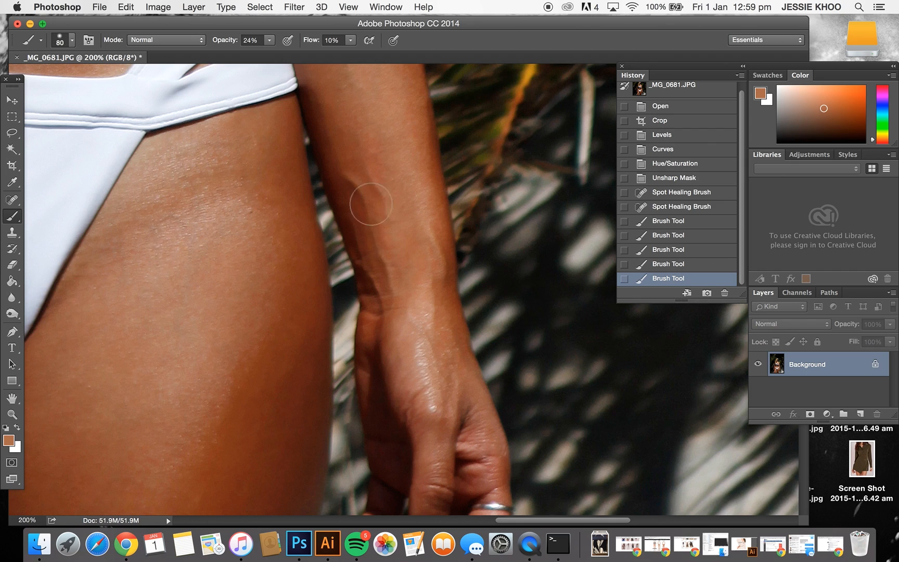
pyautogui.moveTo(346, 127)
pyautogui.mouseDown()
pyautogui.moveTo(334, 143)
pyautogui.moveTo(422, 334)
pyautogui.moveTo(409, 221)
pyautogui.mouseUp()
# - Compare the hand and forearm in the Spot Healing Brush state and the latest Brush Tool state, keeping the latest
pyautogui.click(713, 182)
pyautogui.click(687, 279)
pyautogui.click(704, 179)
pyautogui.click(697, 277)
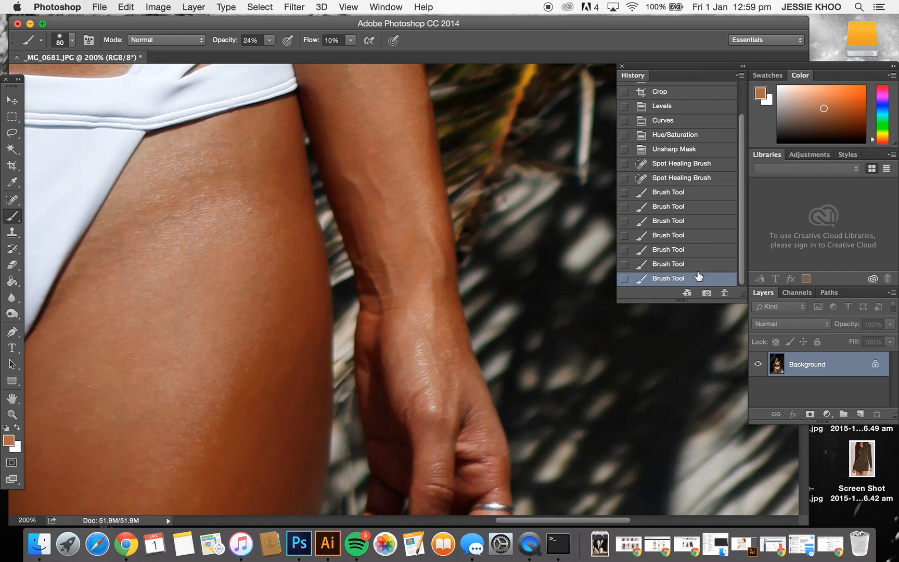
# - Sample the skin tone of the arm on the photo's left side and brush it over the shiny hand, wrist and forearm
pyautogui.moveTo(155, 281); pyautogui.dragTo(578, 323)
pyautogui.moveTo(188, 304); pyautogui.dragTo(415, 306)
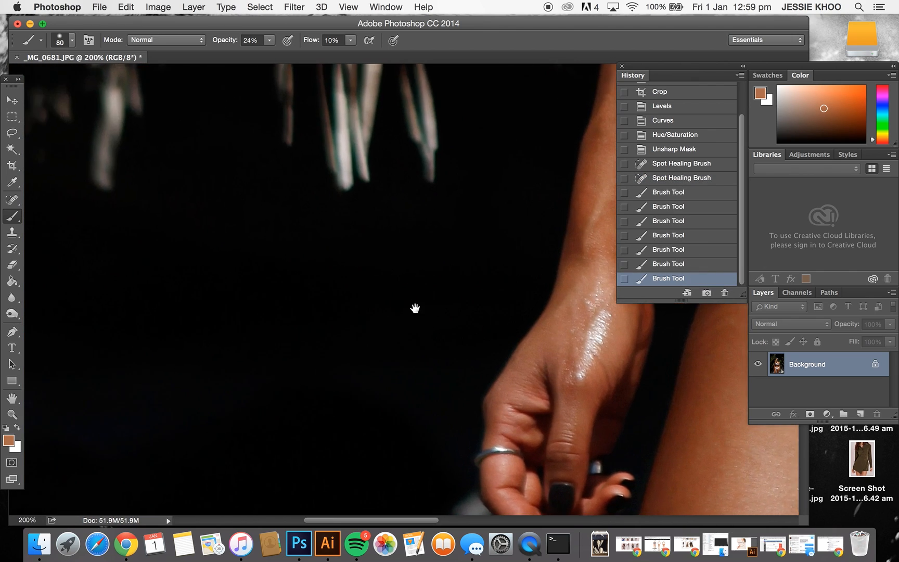
pyautogui.moveTo(546, 325); pyautogui.dragTo(332, 292)
pyautogui.press('i')
pyautogui.click(361, 233)
pyautogui.press('b')
pyautogui.moveTo(380, 301); pyautogui.dragTo(389, 255)
pyautogui.moveTo(381, 177)
pyautogui.mouseDown()
pyautogui.moveTo(432, 157)
pyautogui.moveTo(419, 199)
pyautogui.moveTo(451, 130)
pyautogui.mouseUp()
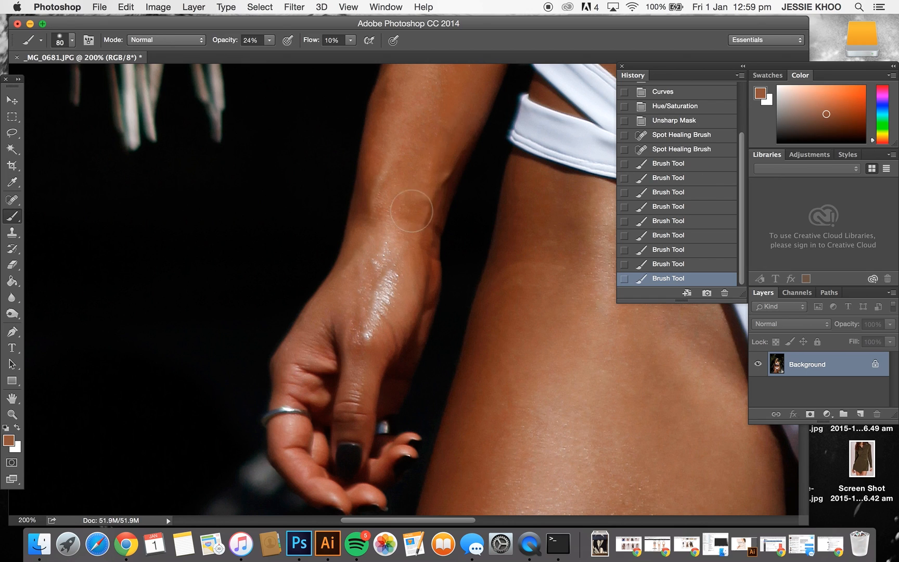
pyautogui.moveTo(381, 147); pyautogui.dragTo(448, 105)
pyautogui.moveTo(432, 166); pyautogui.dragTo(451, 122)
pyautogui.moveTo(372, 318); pyautogui.dragTo(396, 260)
pyautogui.moveTo(432, 224); pyautogui.dragTo(447, 185)
# - Compare the whole photo in earlier Brush Tool states with the latest one, leaving all arm and hand retouching applied
pyautogui.press('super+0')
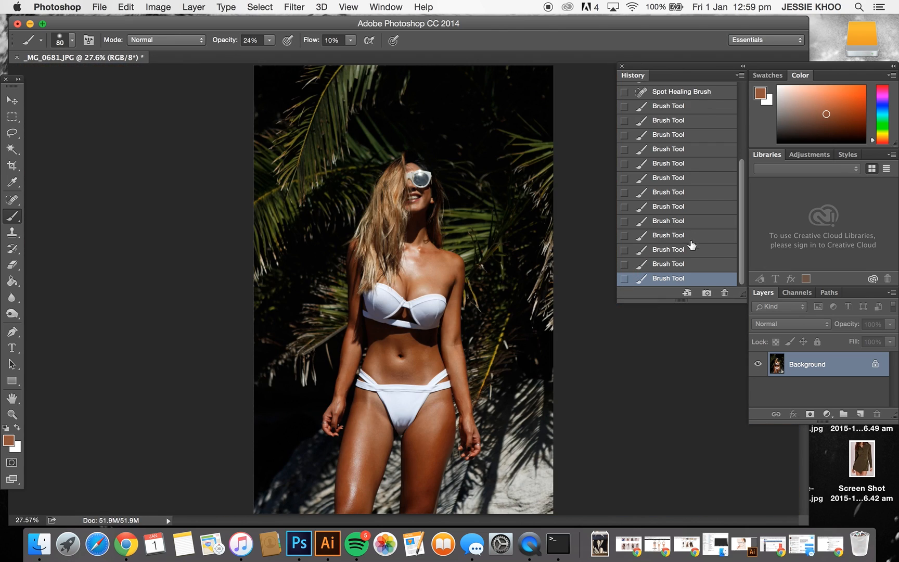
pyautogui.click(698, 141)
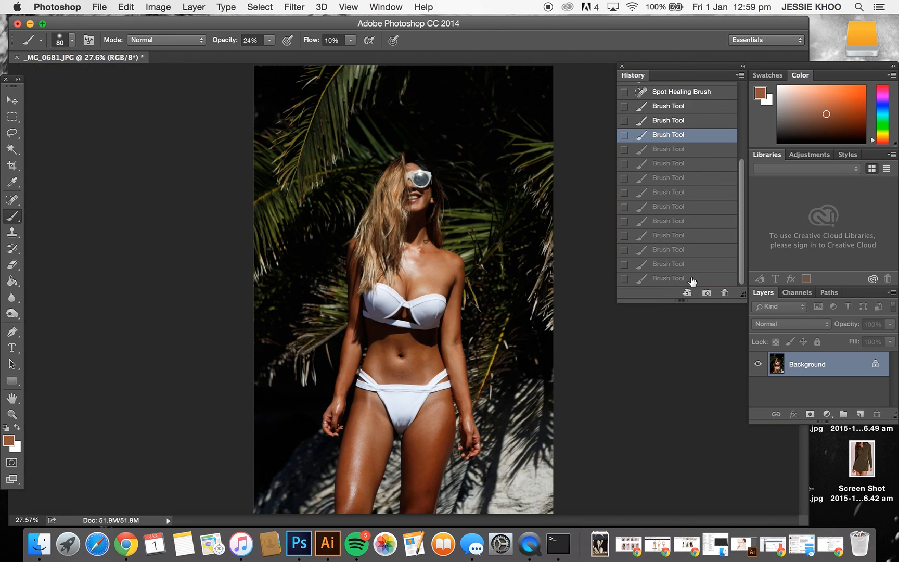
pyautogui.click(692, 279)
pyautogui.click(698, 106)
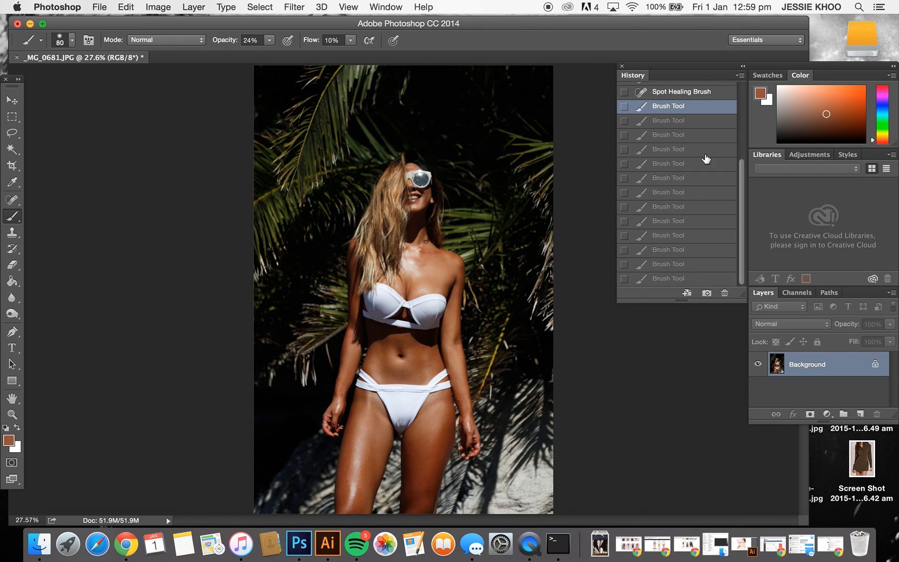
pyautogui.click(688, 280)
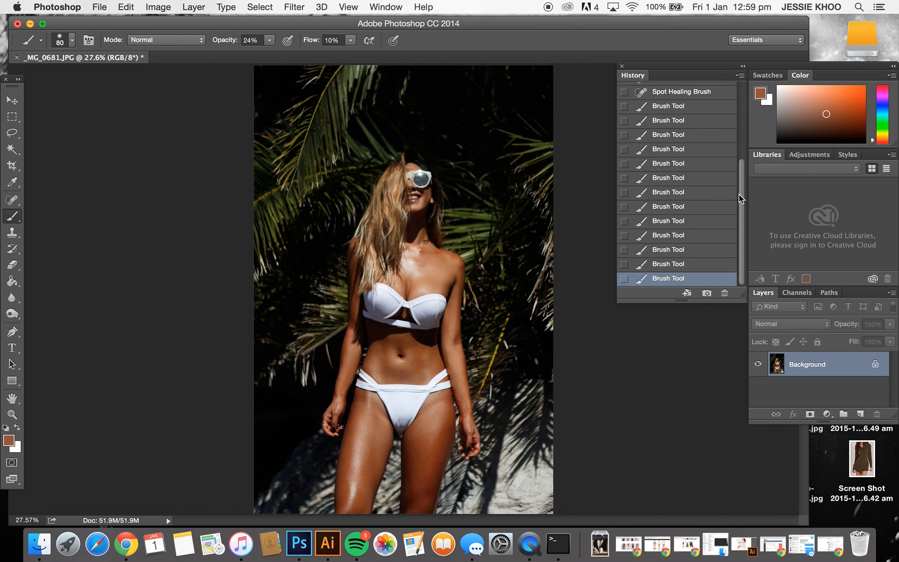
# - Compare the crop-only state with the fully edited photo, restore the latest state, and switch to the Move tool
pyautogui.moveTo(743, 173); pyautogui.dragTo(749, 98)
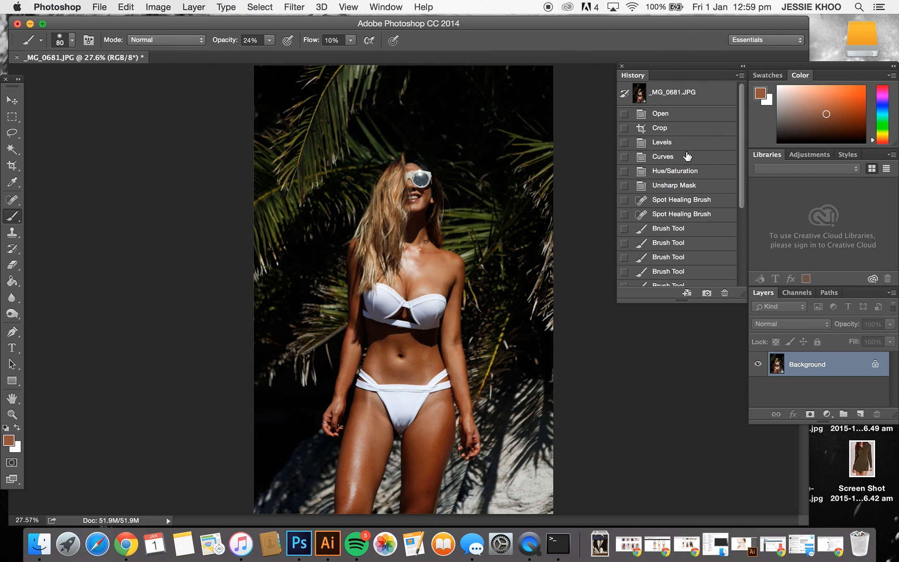
pyautogui.click(689, 130)
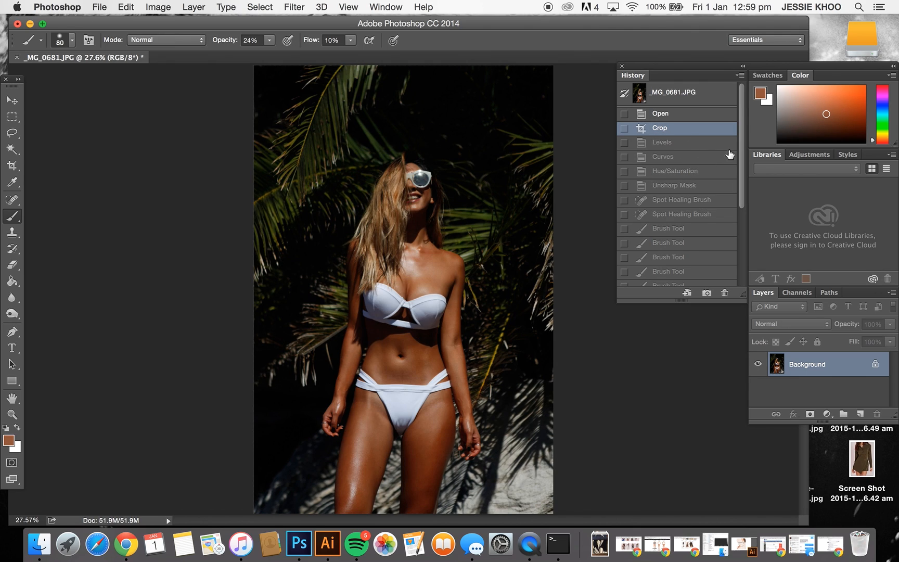
pyautogui.moveTo(742, 130); pyautogui.dragTo(724, 243)
pyautogui.click(700, 278)
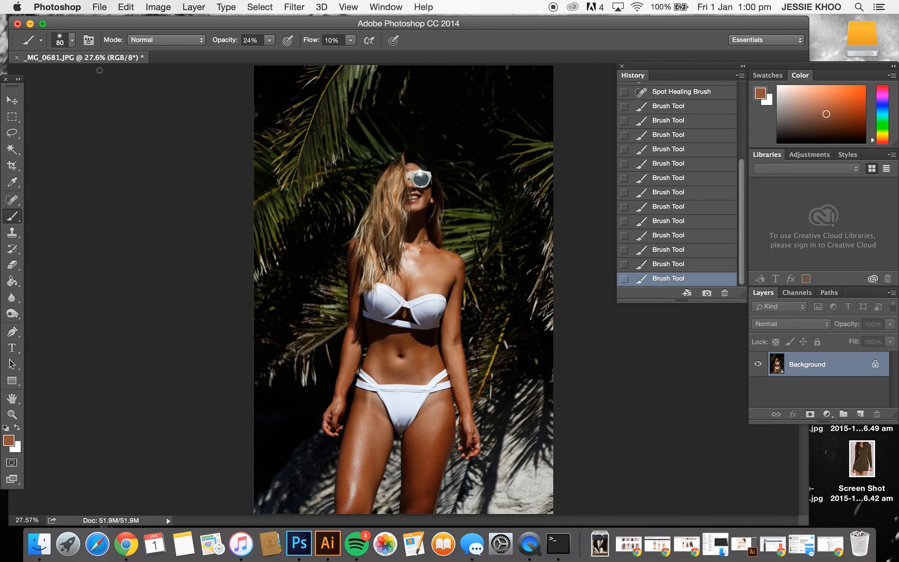
pyautogui.click(12, 100)
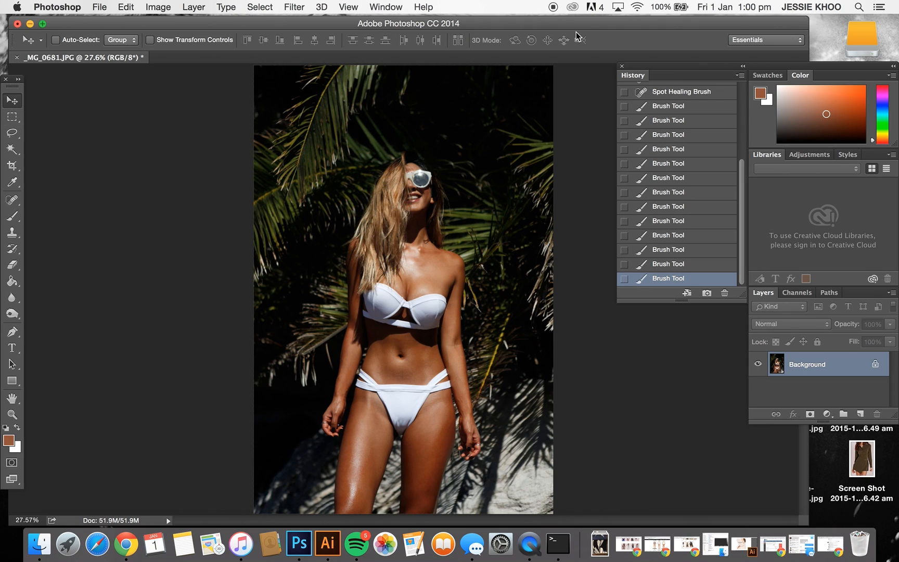